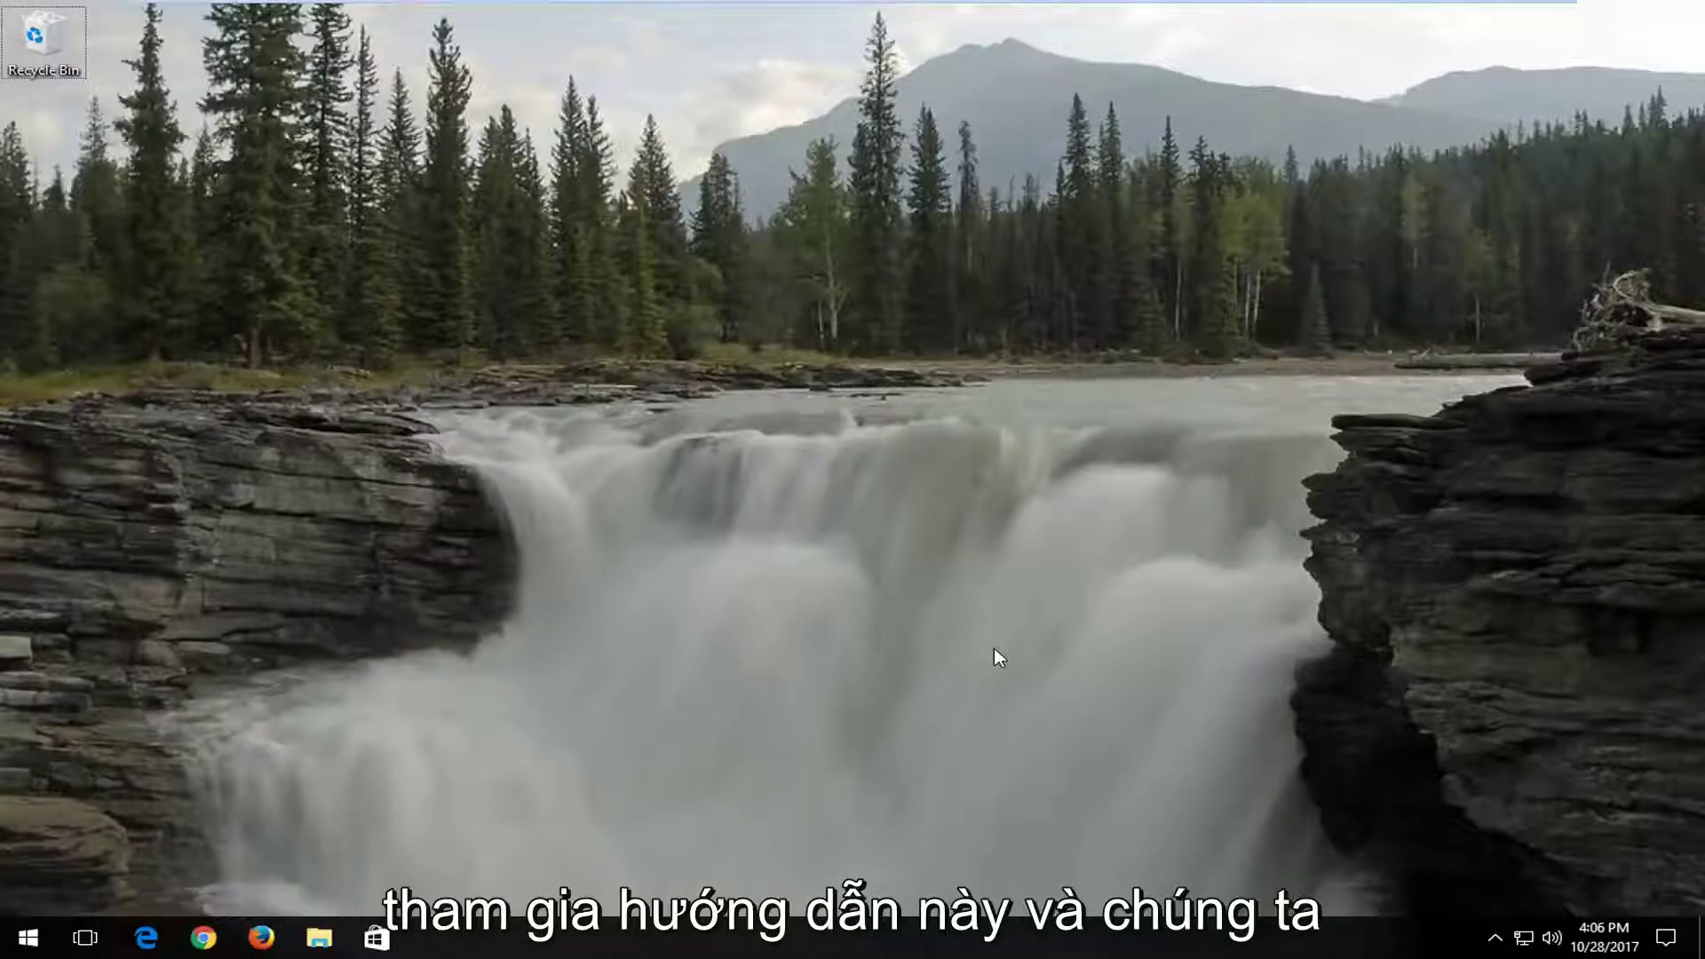
Step: Search the Start menu for 'control panel', replacing an initial 'add device' query
{"action": "left_click", "coordinate": [12, 945]}
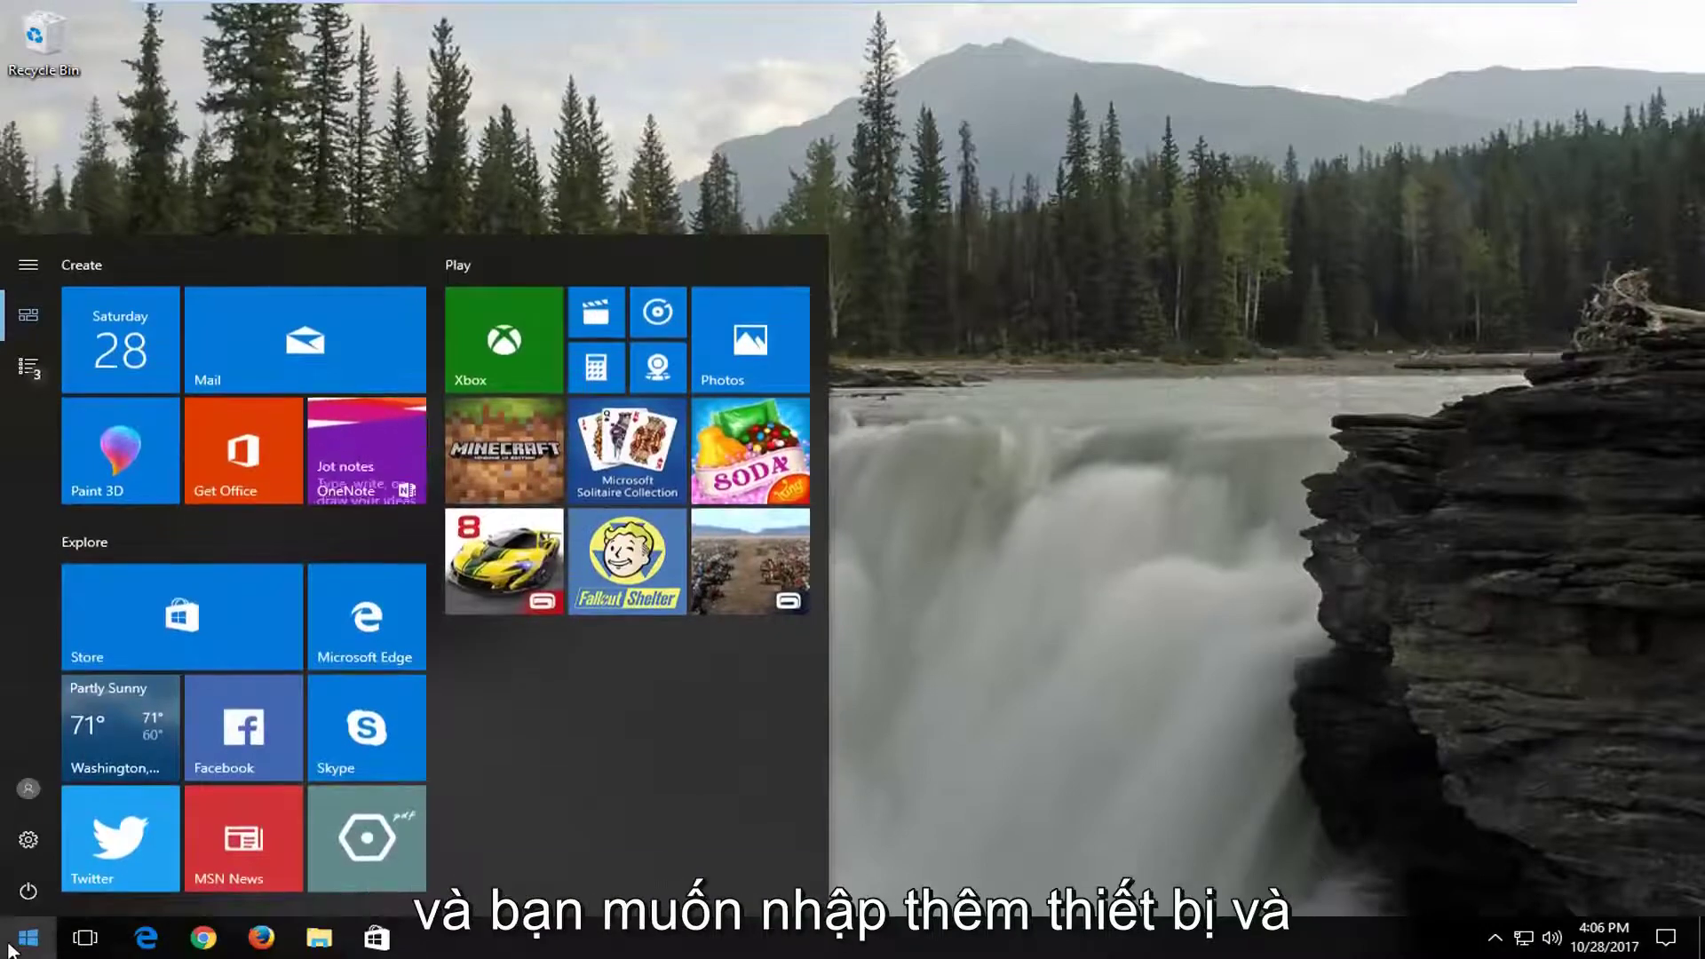
{"action": "type", "text": "add device"}
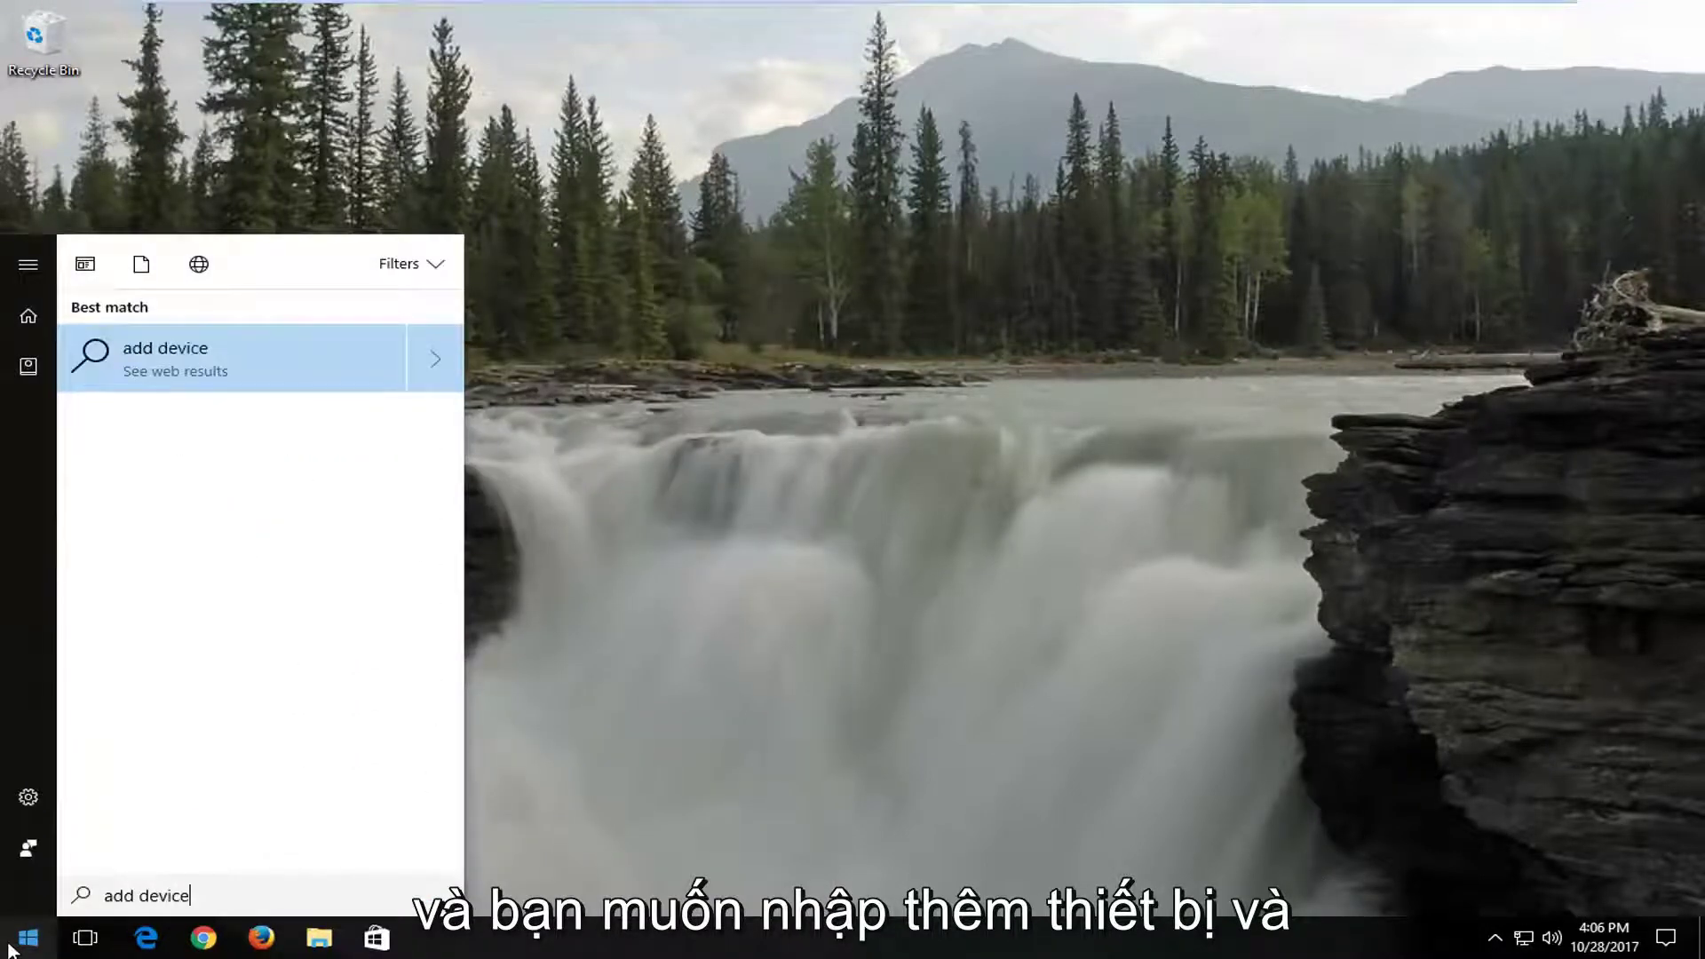
{"action": "key", "text": "ctrl+a"}
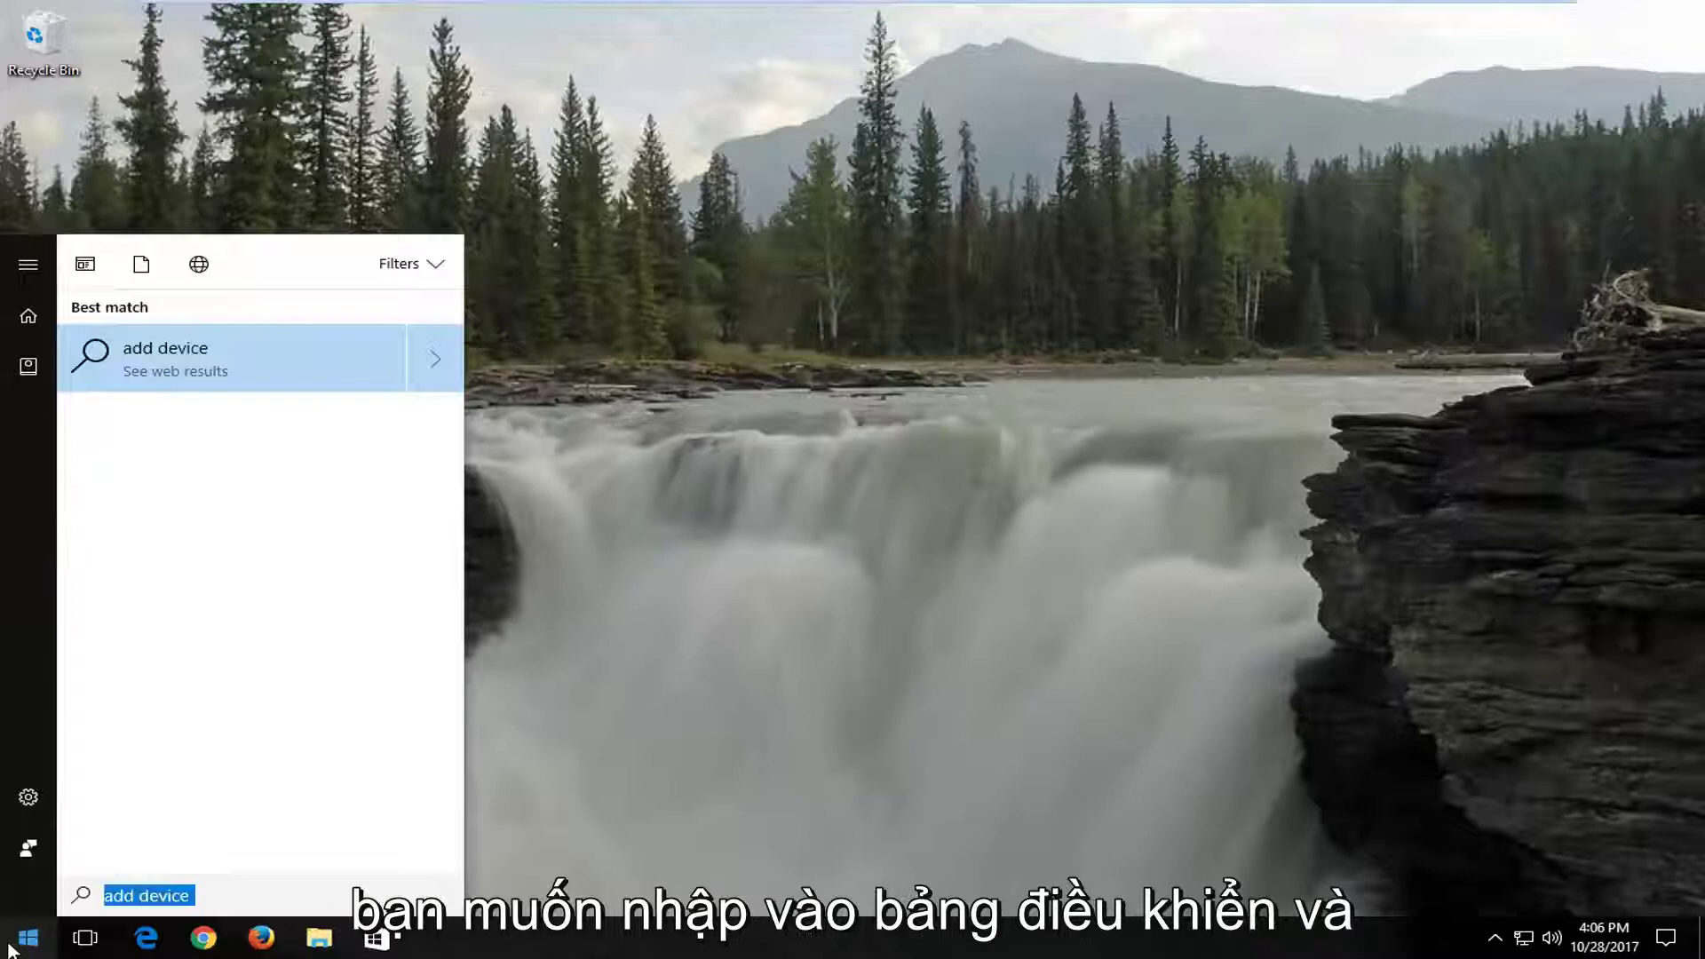
{"action": "key", "text": "BackSpace"}
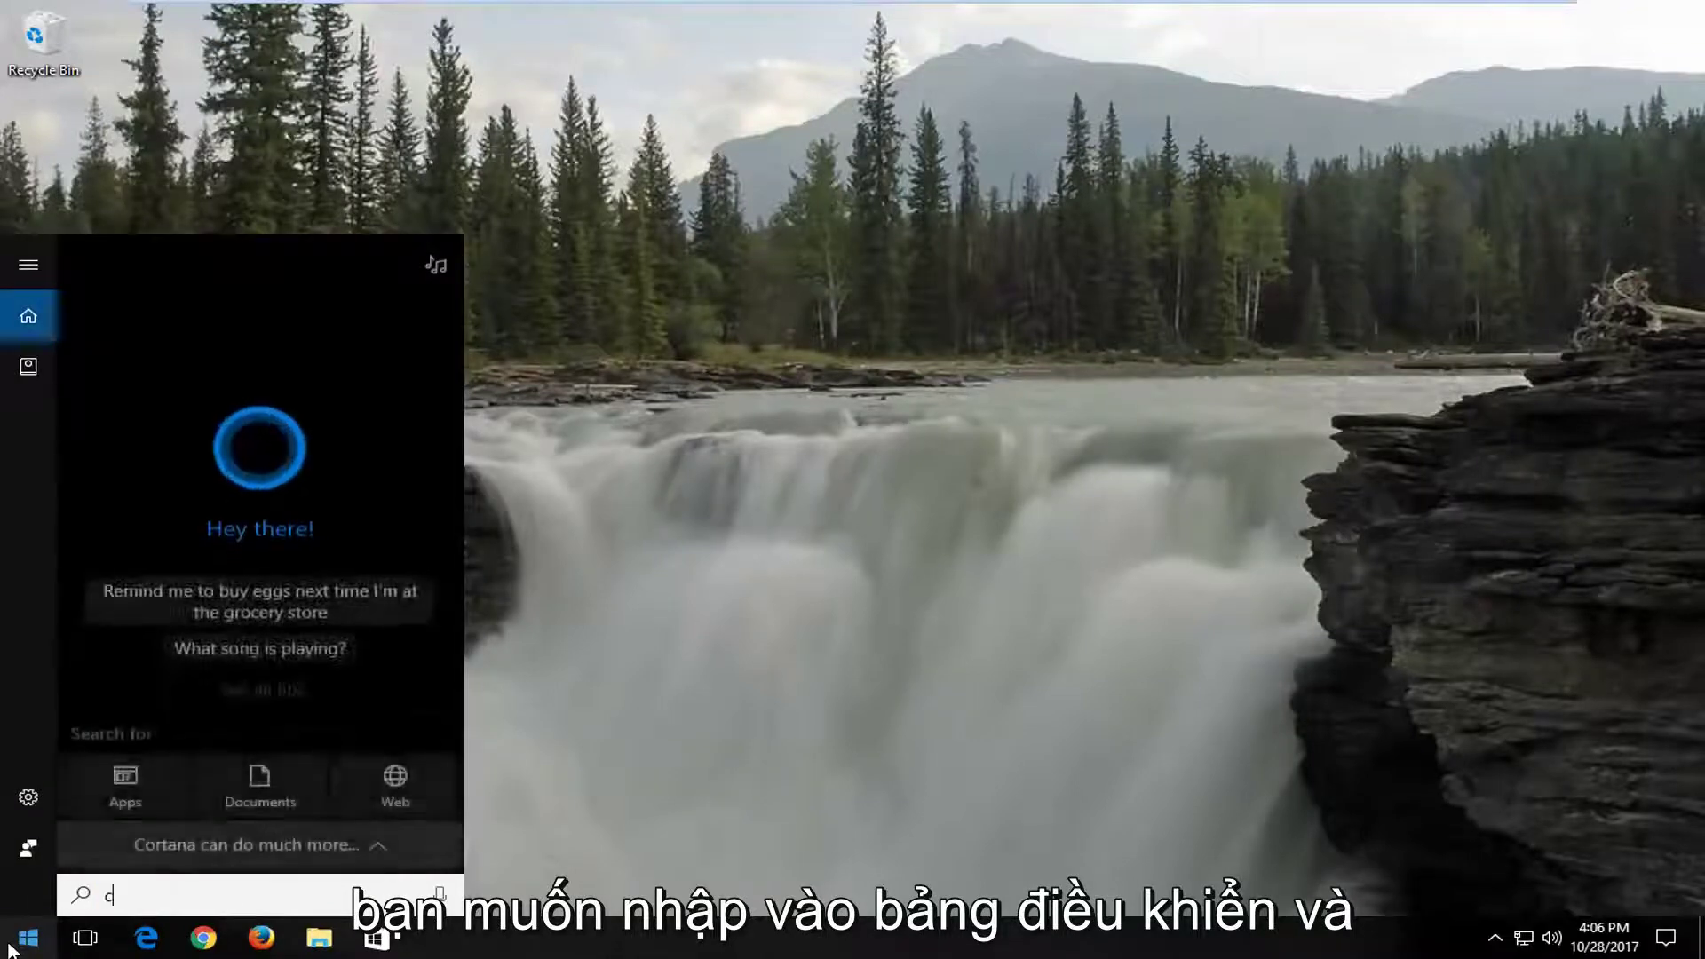
{"action": "type", "text": "control panel"}
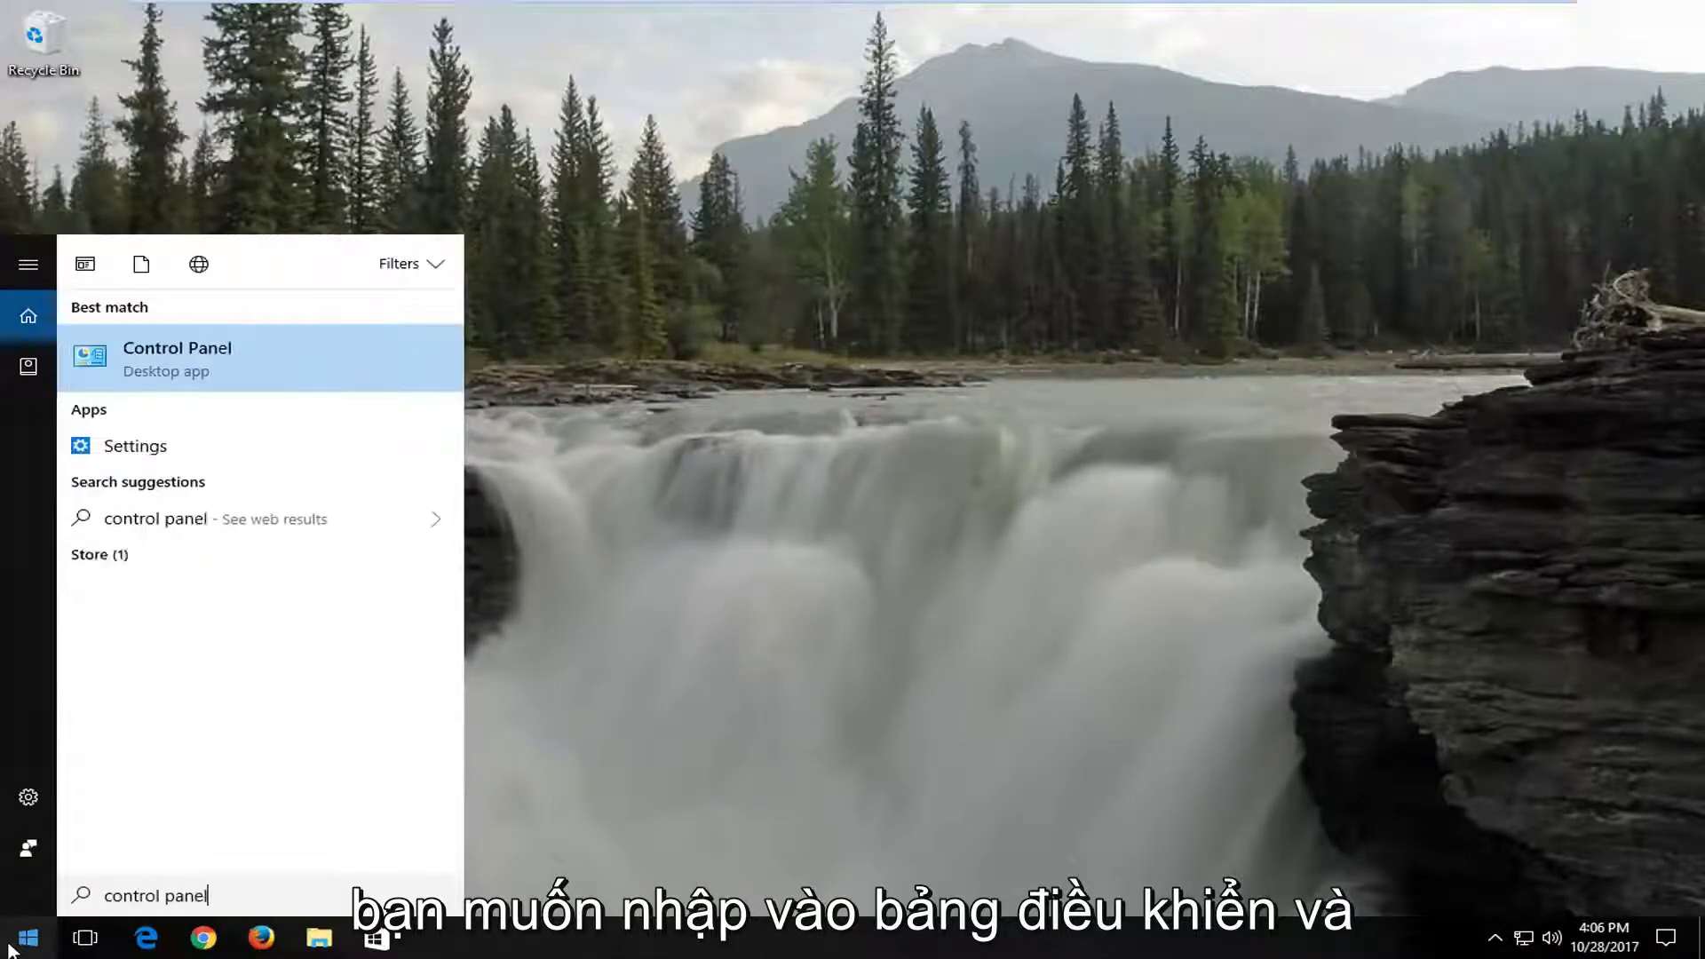
Step: Open Control Panel, start Add a device, and keep the view set to Category
{"action": "left_click", "coordinate": [232, 360]}
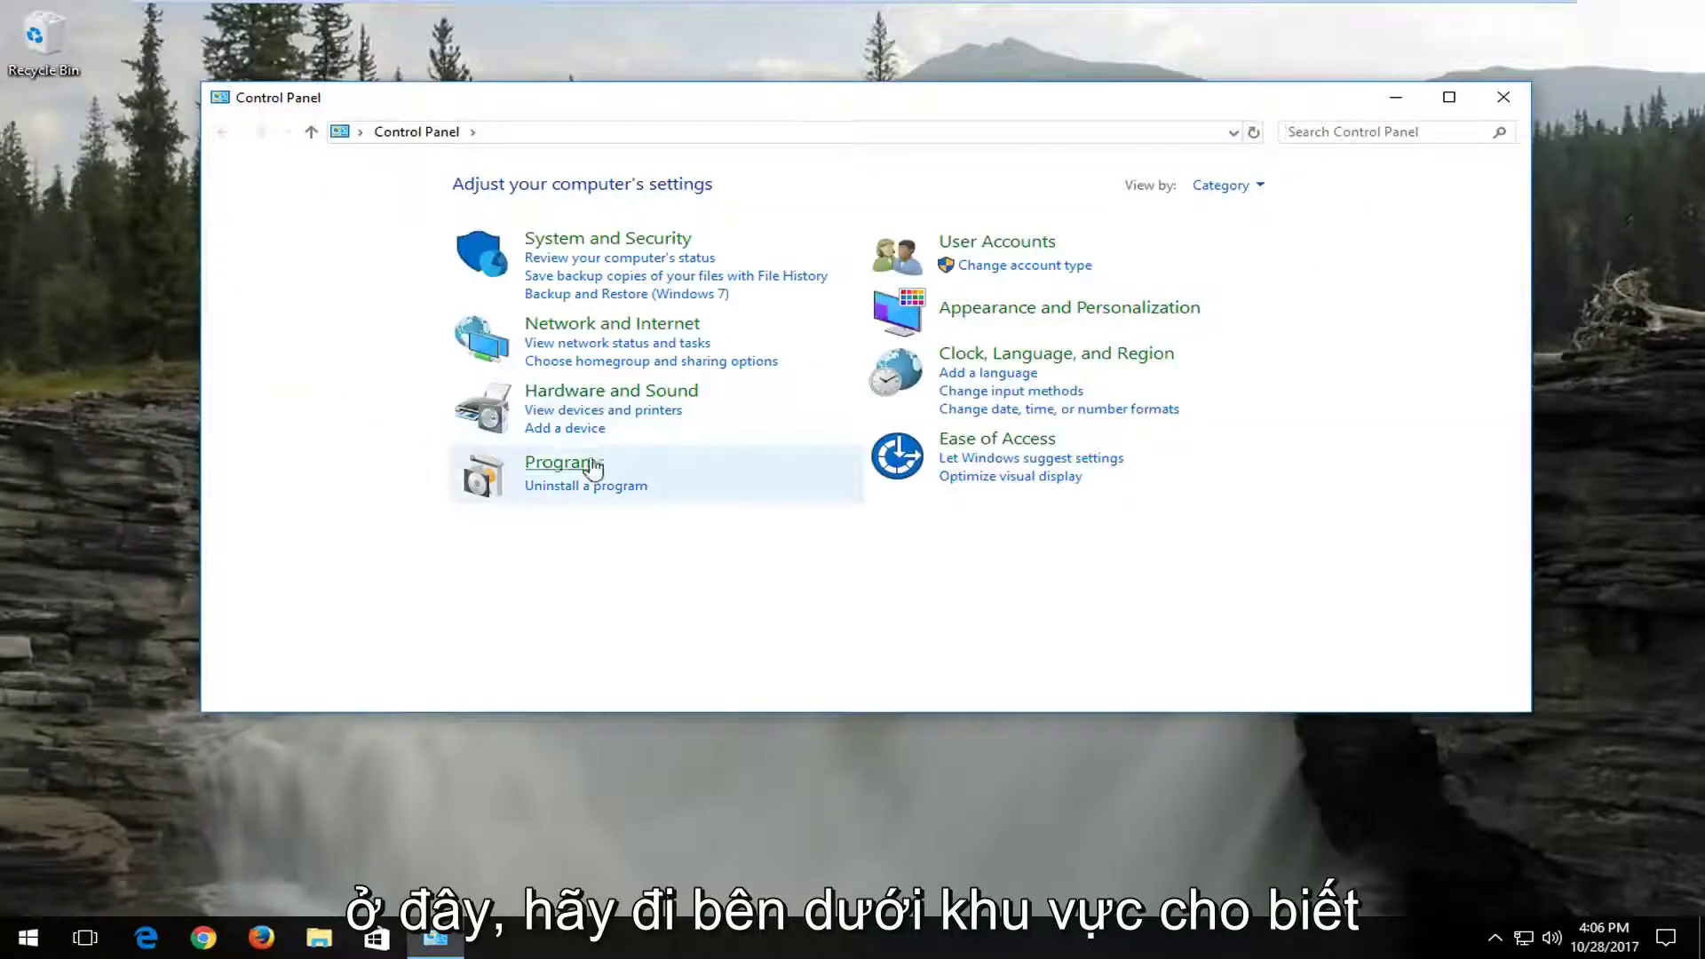
{"action": "left_click", "coordinate": [553, 430]}
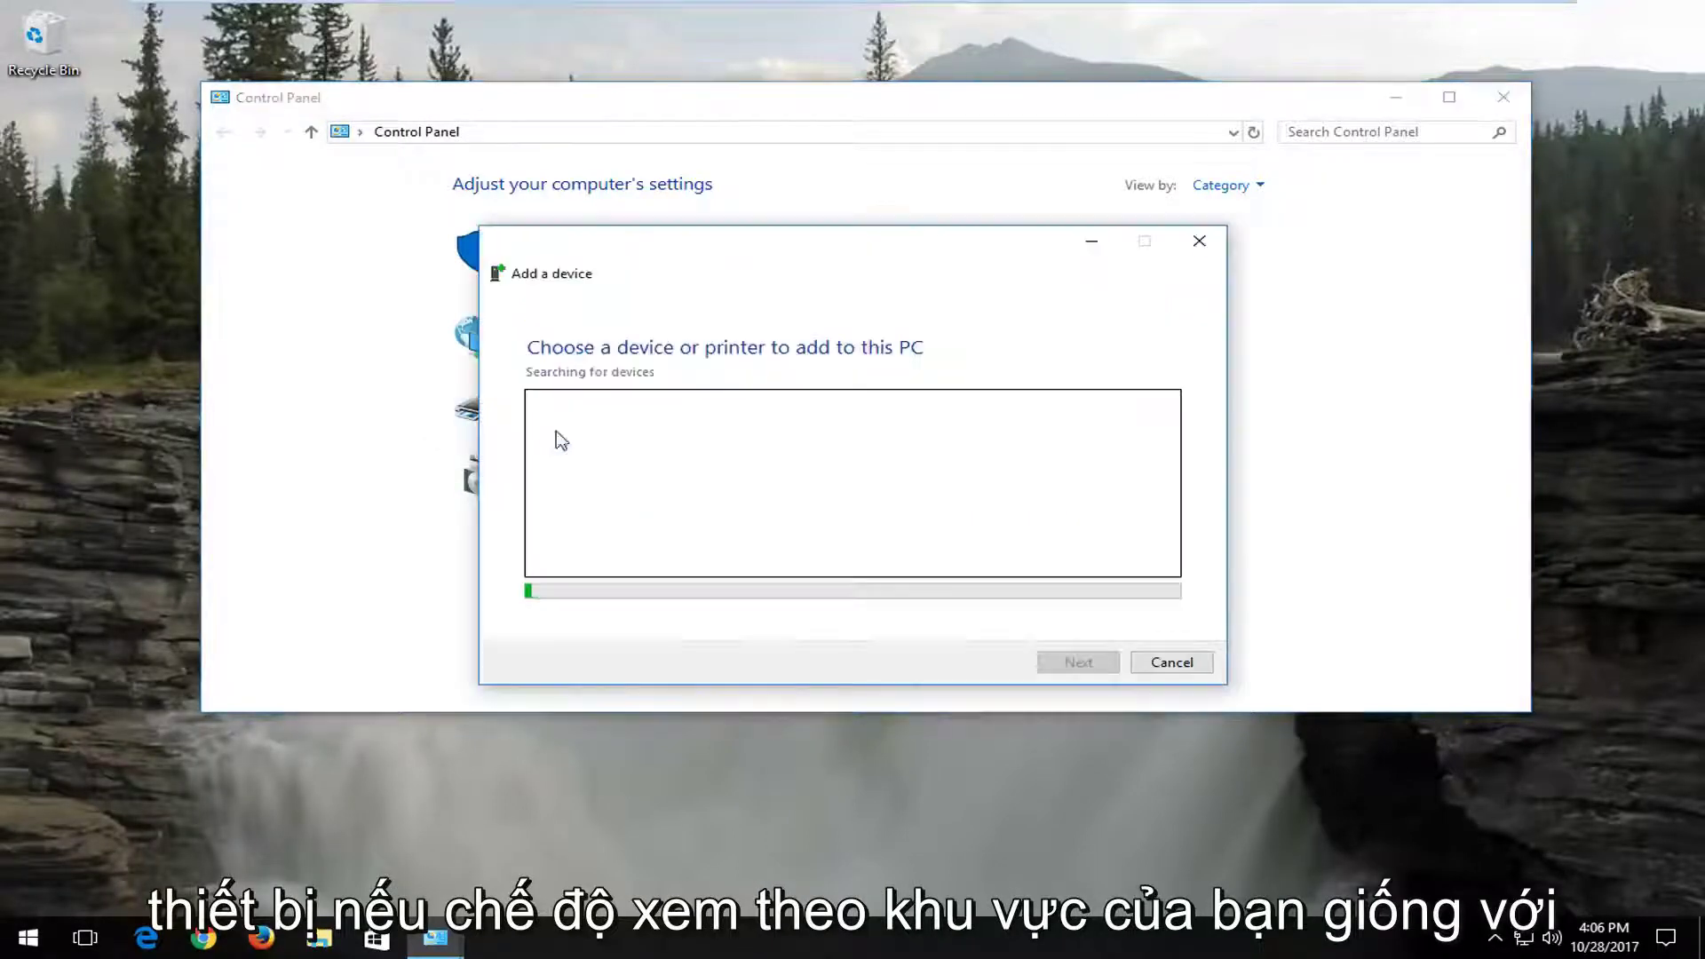
{"action": "left_click", "coordinate": [1223, 188]}
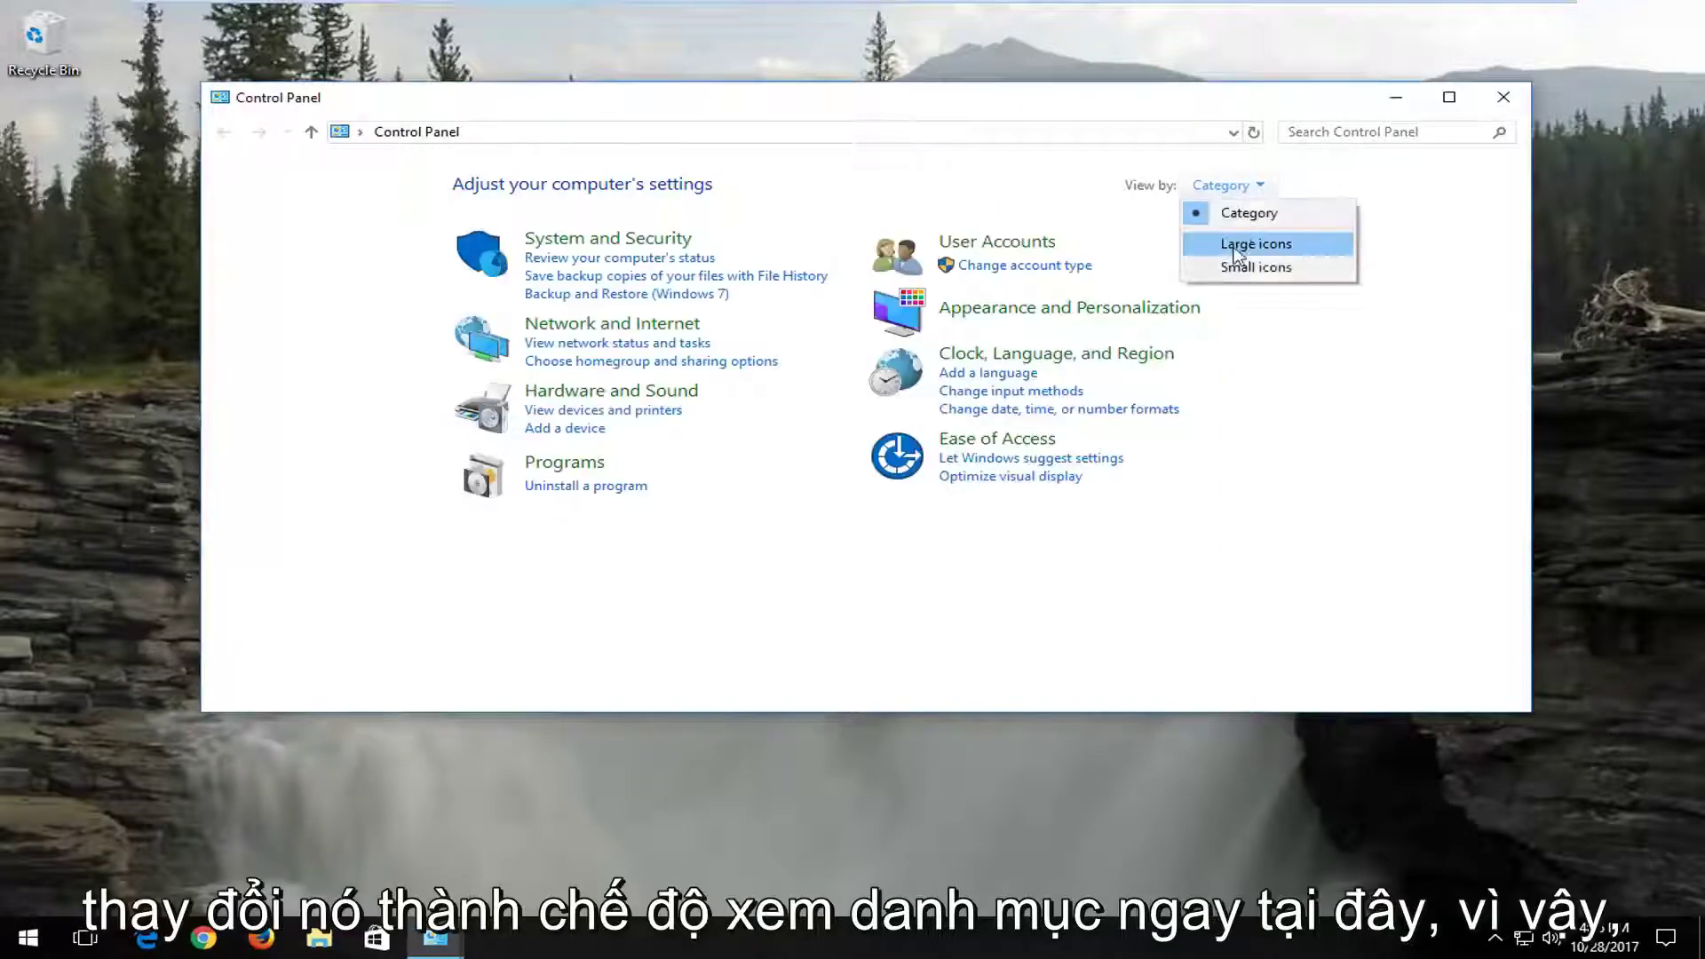
{"action": "left_click", "coordinate": [1241, 218]}
{"action": "left_click", "coordinate": [1221, 188]}
{"action": "left_click", "coordinate": [1235, 242]}
{"action": "left_click", "coordinate": [1372, 187]}
Step: Bring the Add a device search forward until it reports no devices, then dismiss its help page
{"action": "left_click", "coordinate": [1399, 213]}
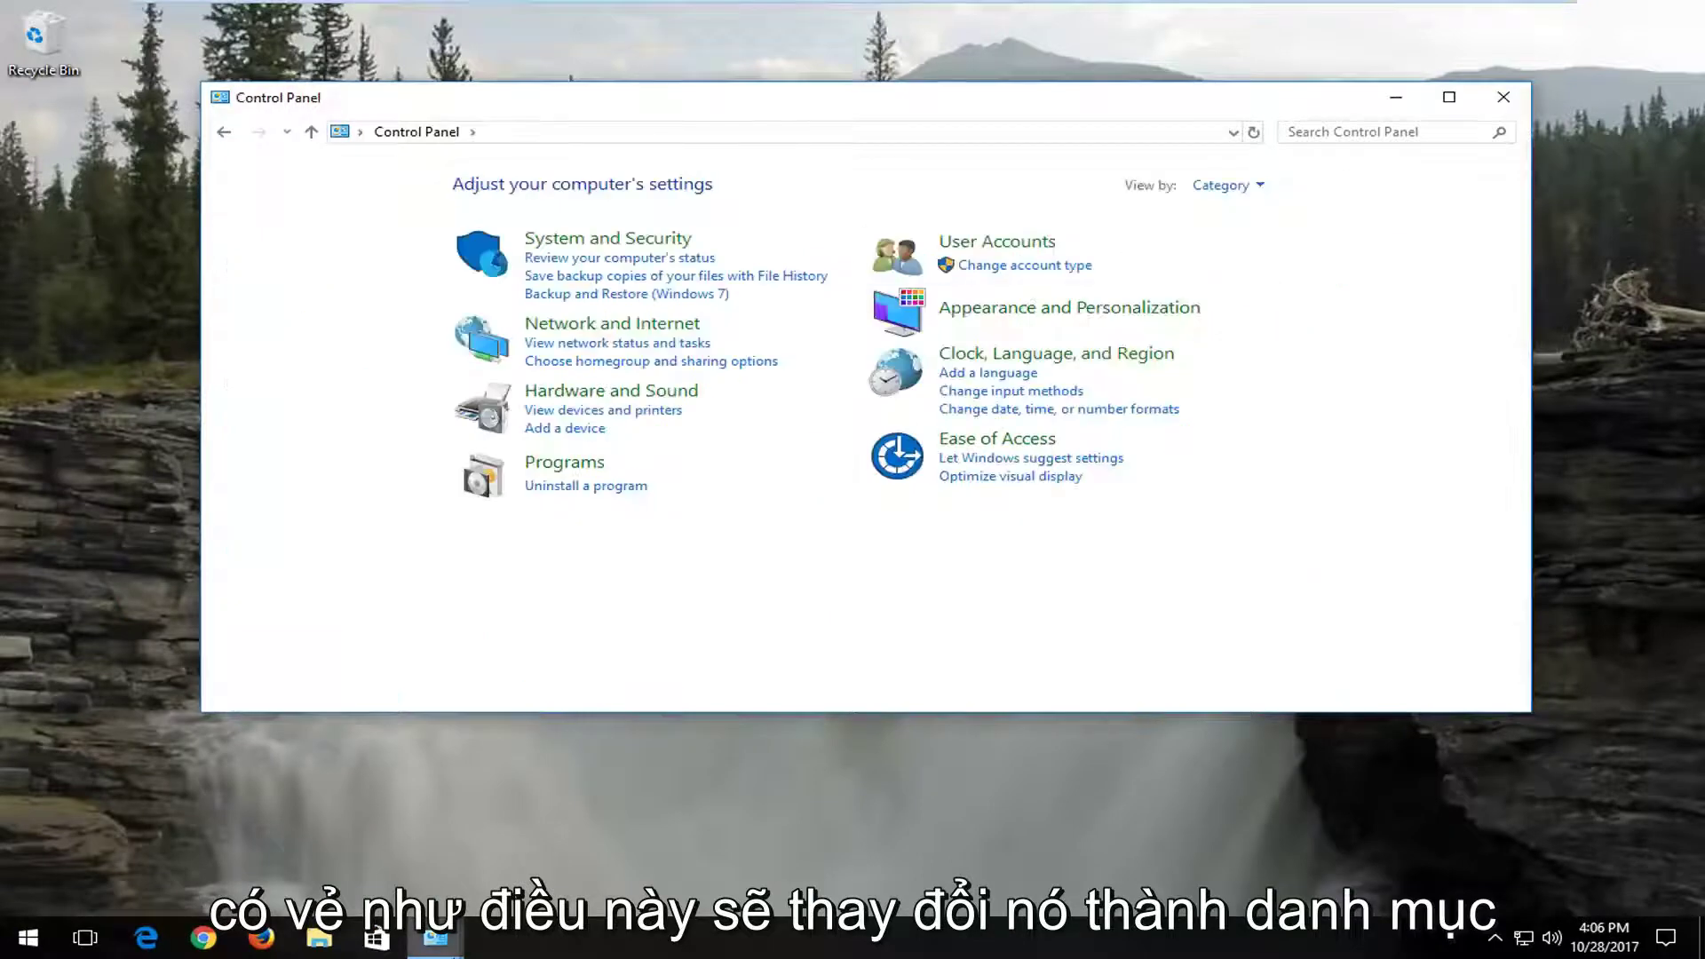
{"action": "mouse_move", "coordinate": [435, 936]}
{"action": "left_click", "coordinate": [543, 843]}
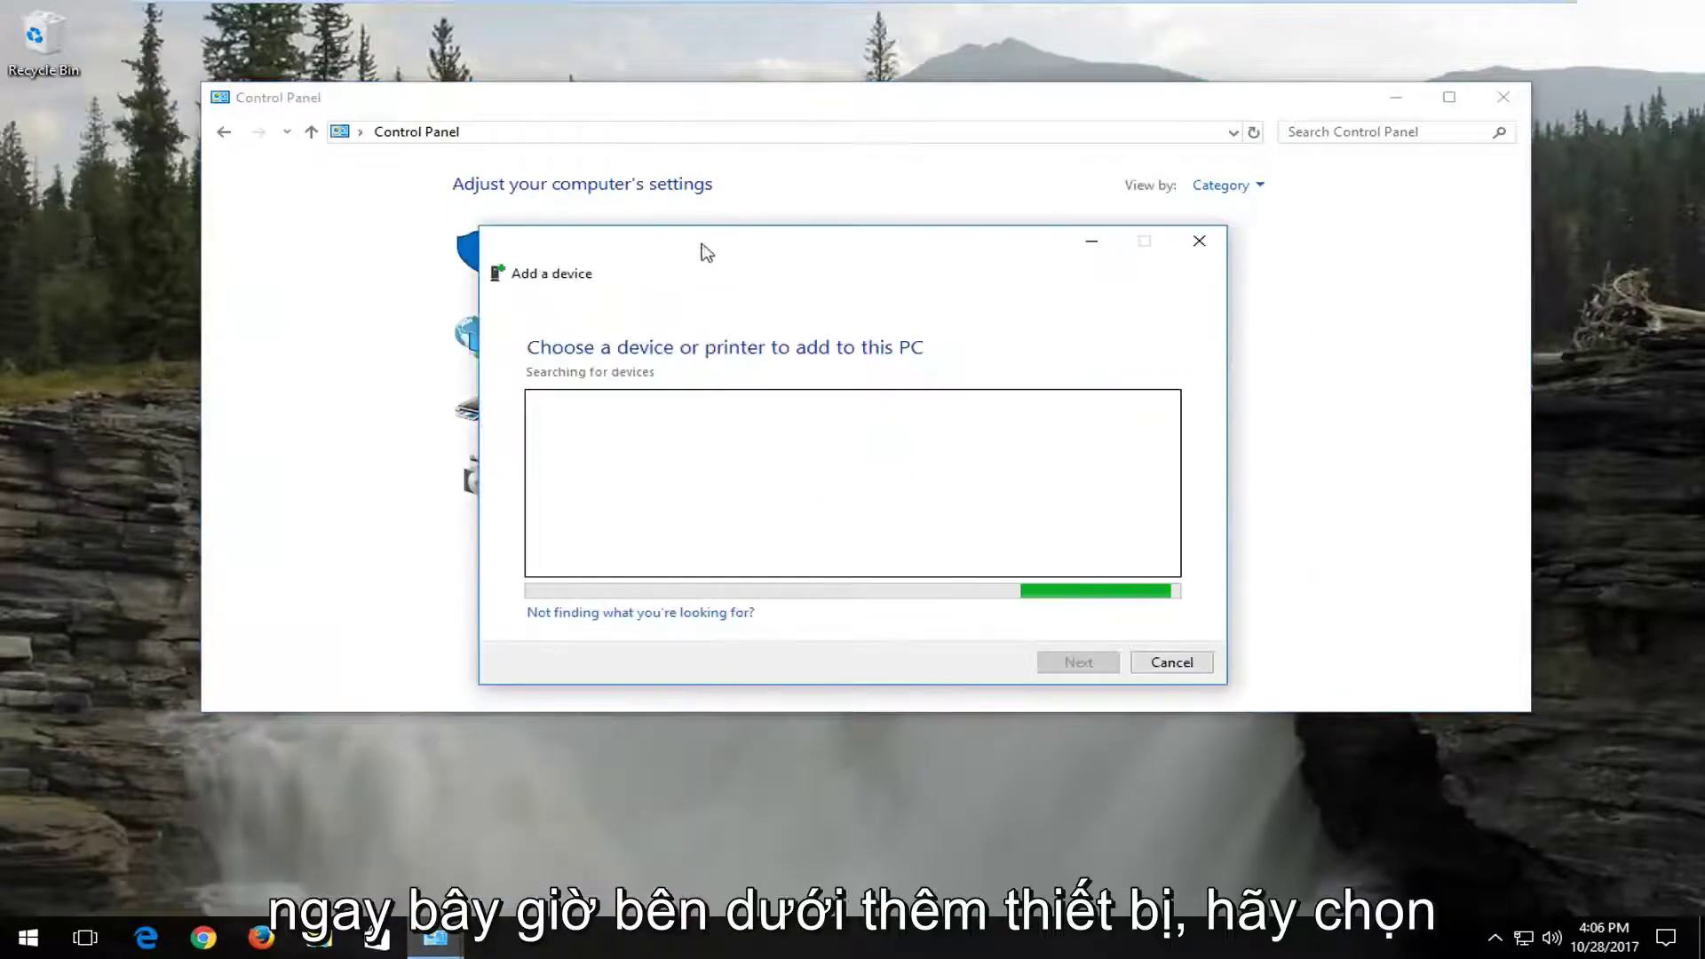
{"action": "left_click_drag", "start_coordinate": [701, 251], "coordinate": [672, 187]}
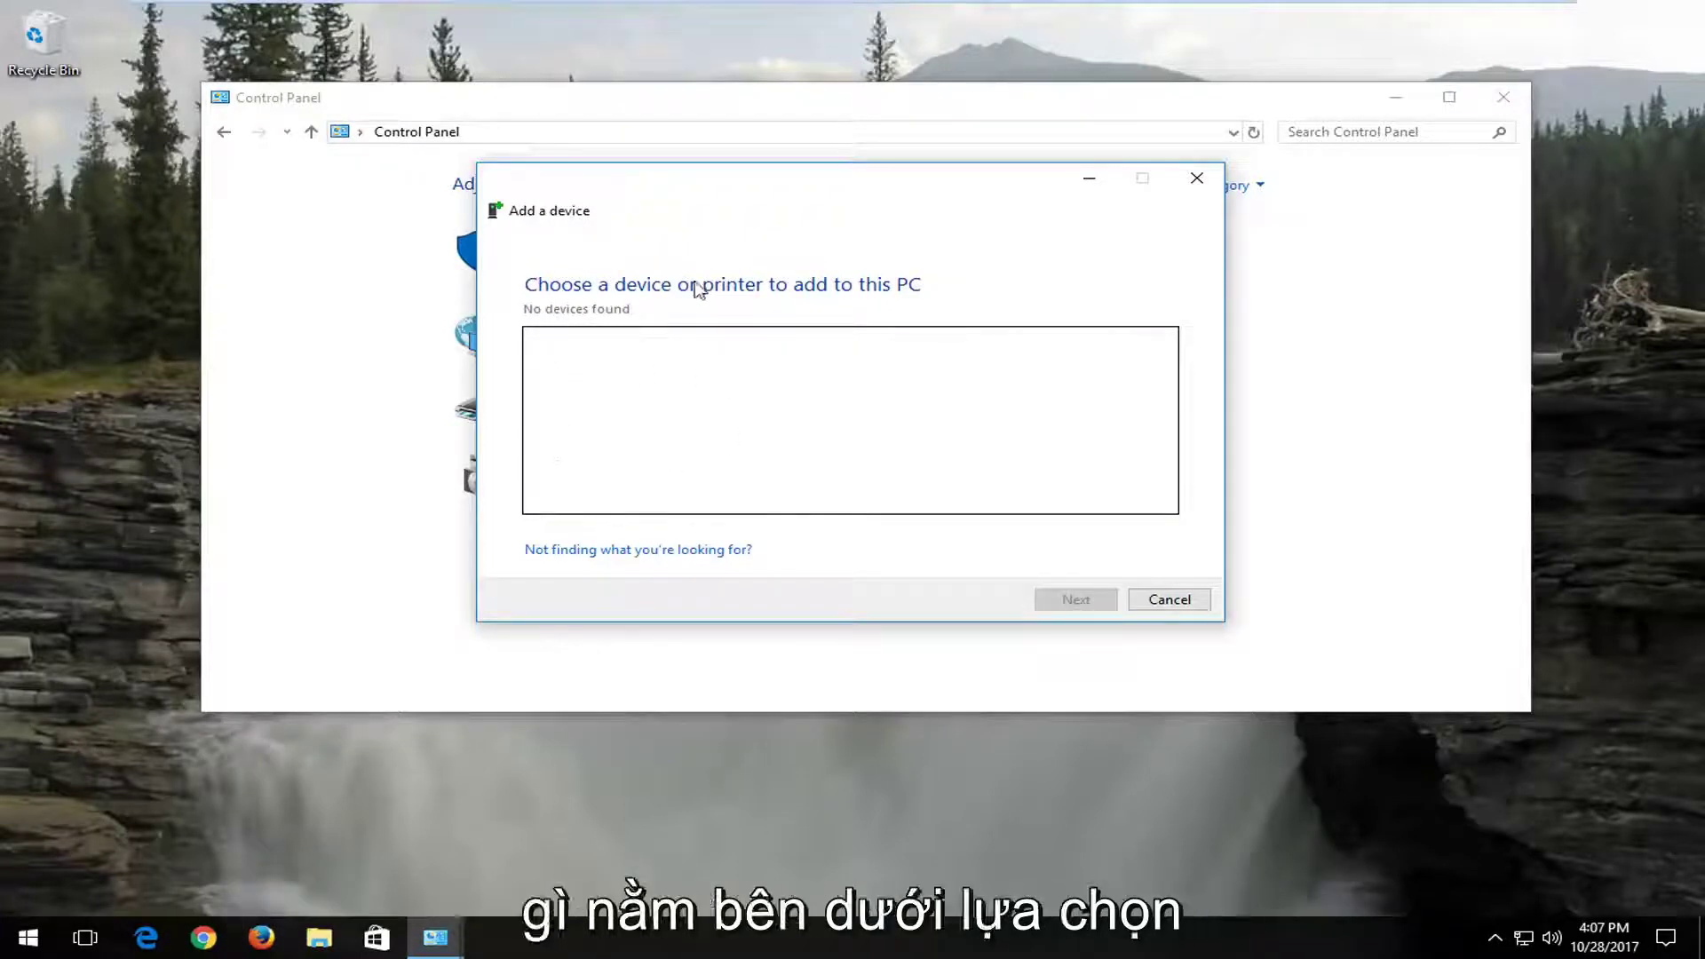
{"action": "left_click", "coordinate": [593, 551]}
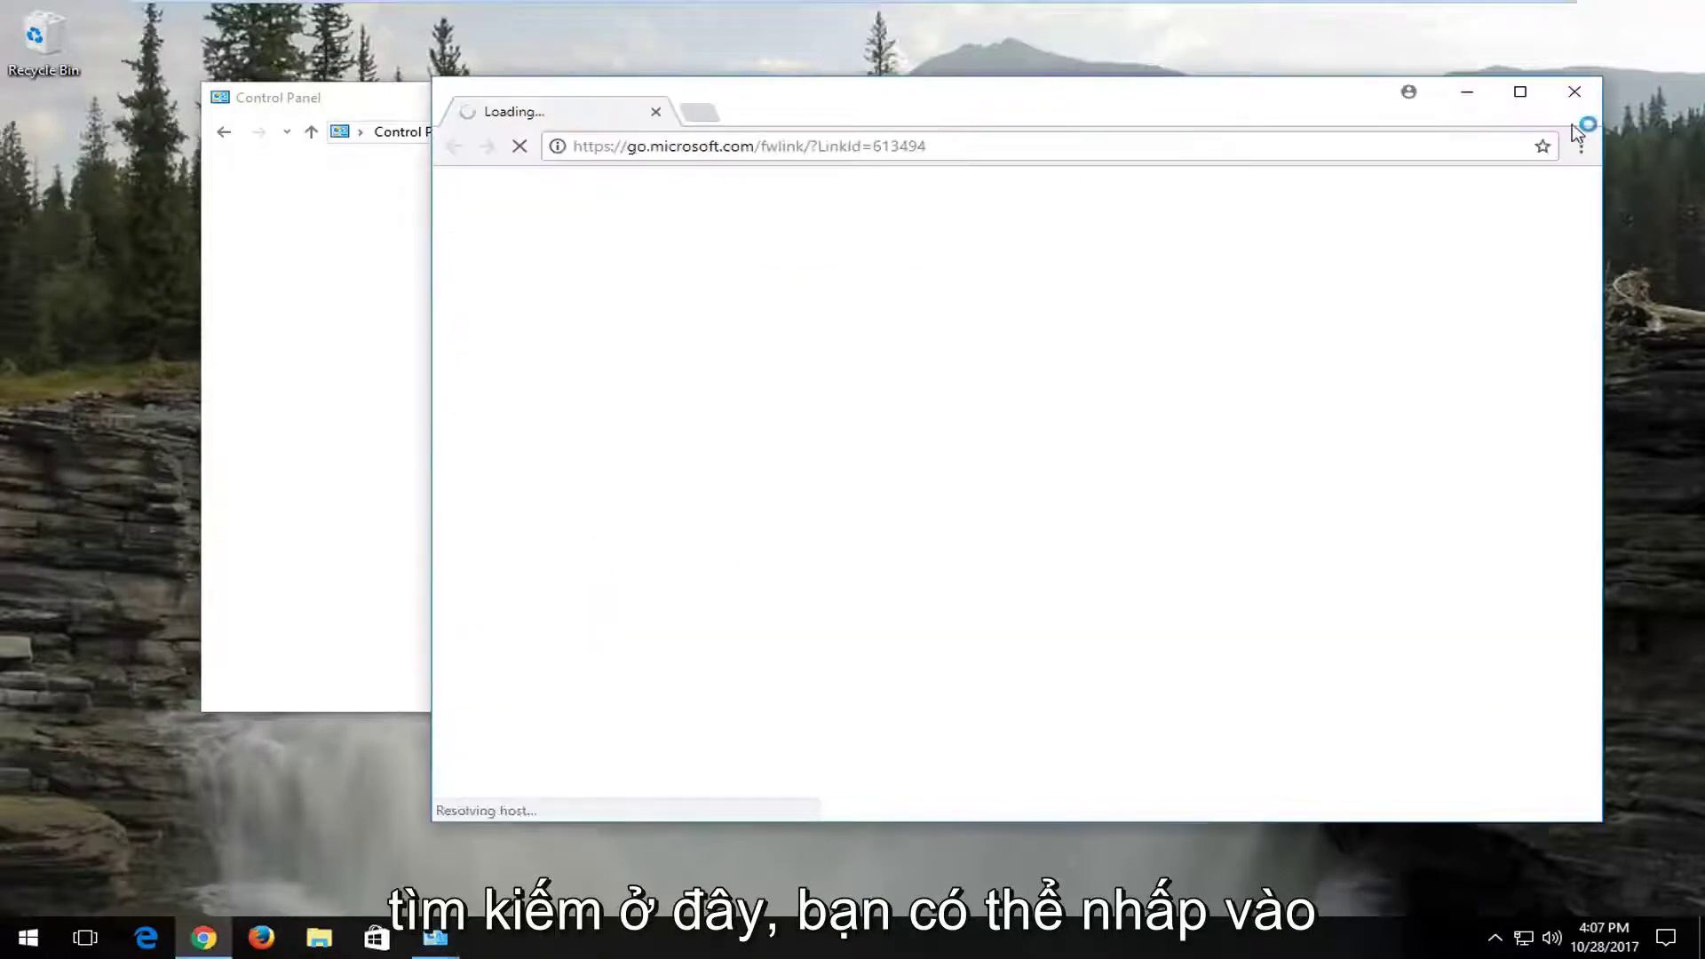
{"action": "left_click", "coordinate": [1576, 88]}
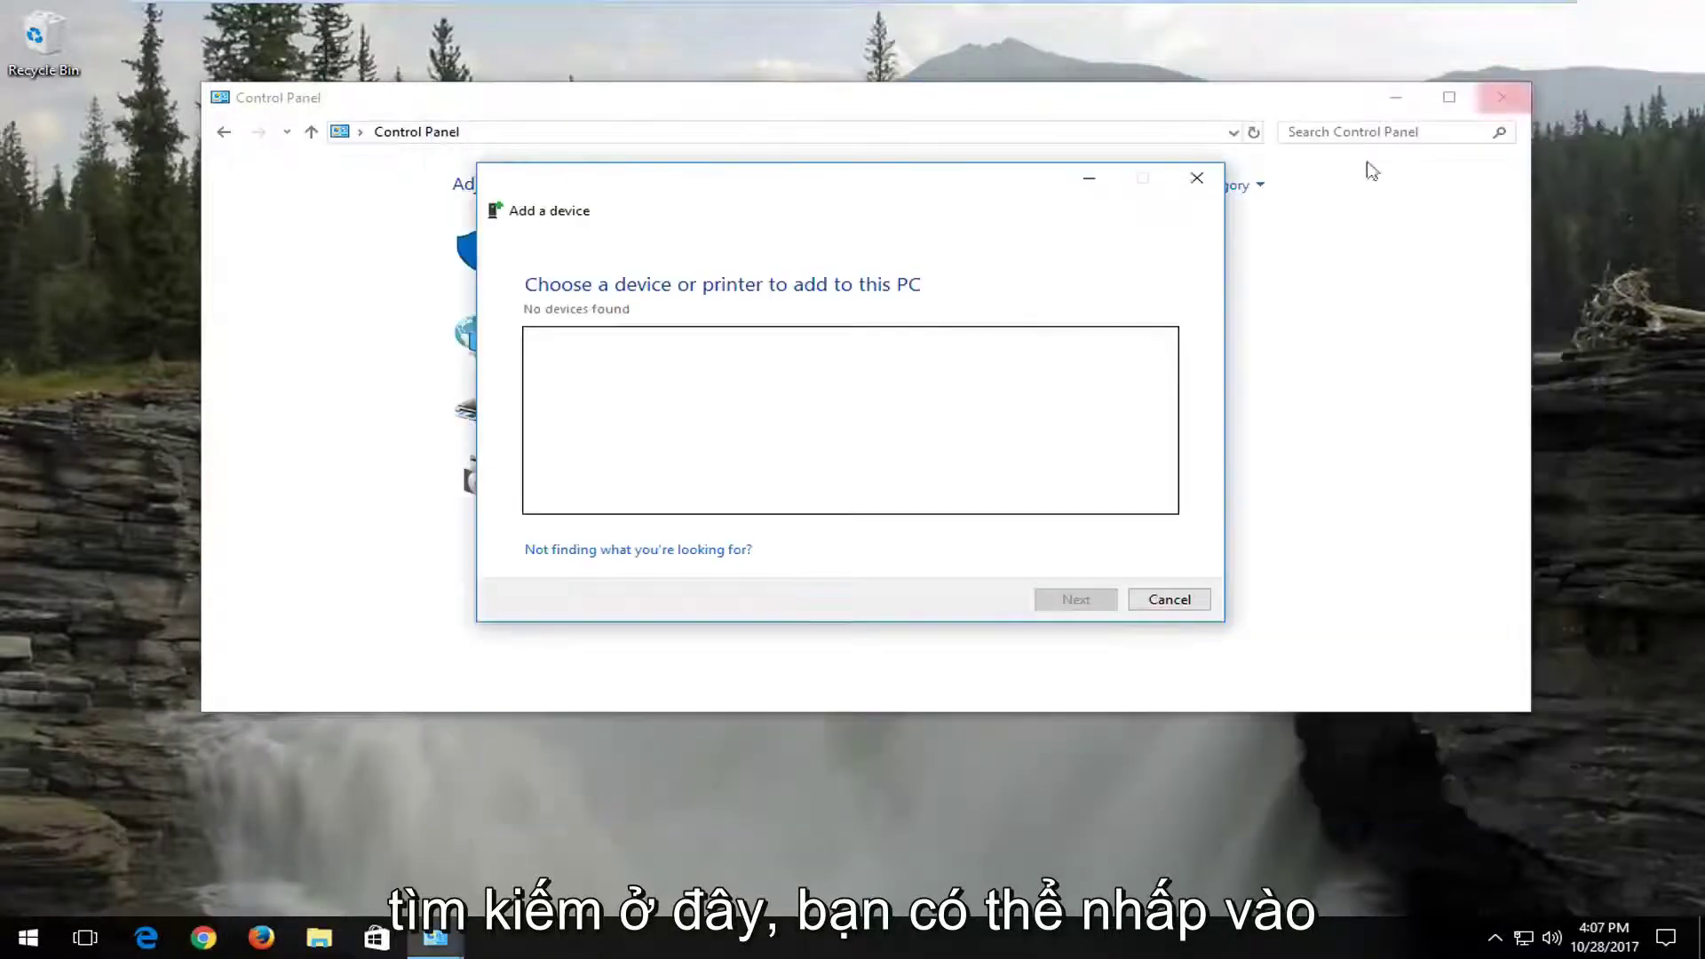
Step: Cancel the empty search and launch Advanced printer setup from Hardware and Sound
{"action": "left_click", "coordinate": [1172, 602]}
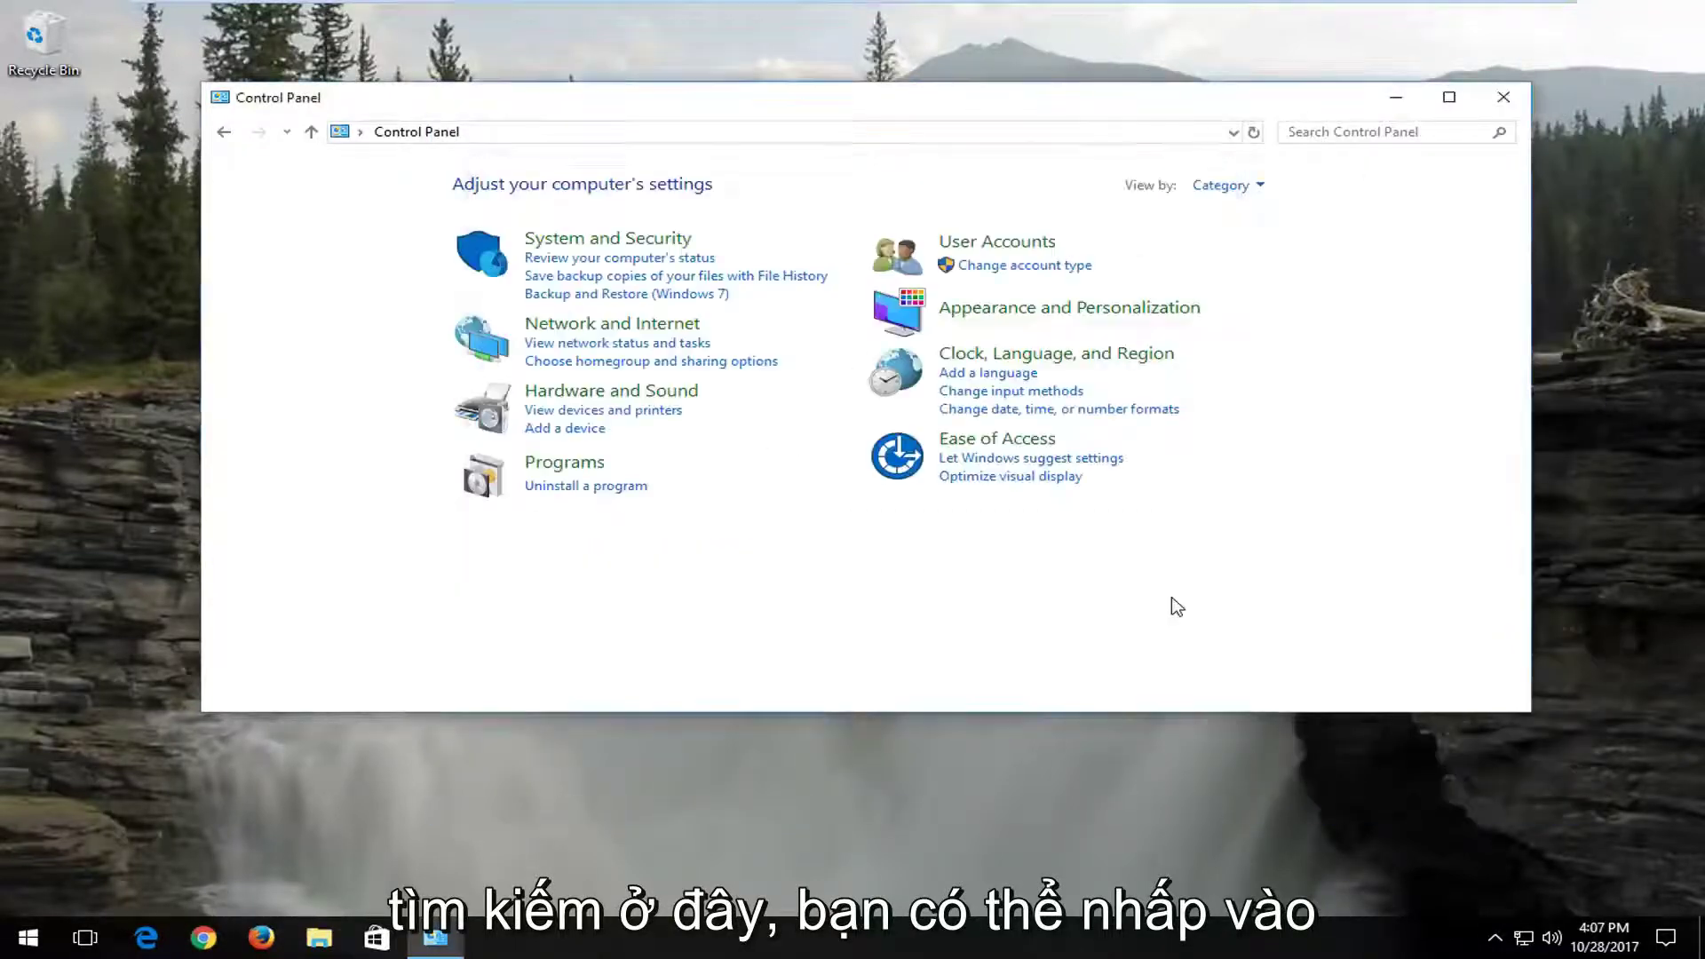
{"action": "left_click", "coordinate": [590, 391]}
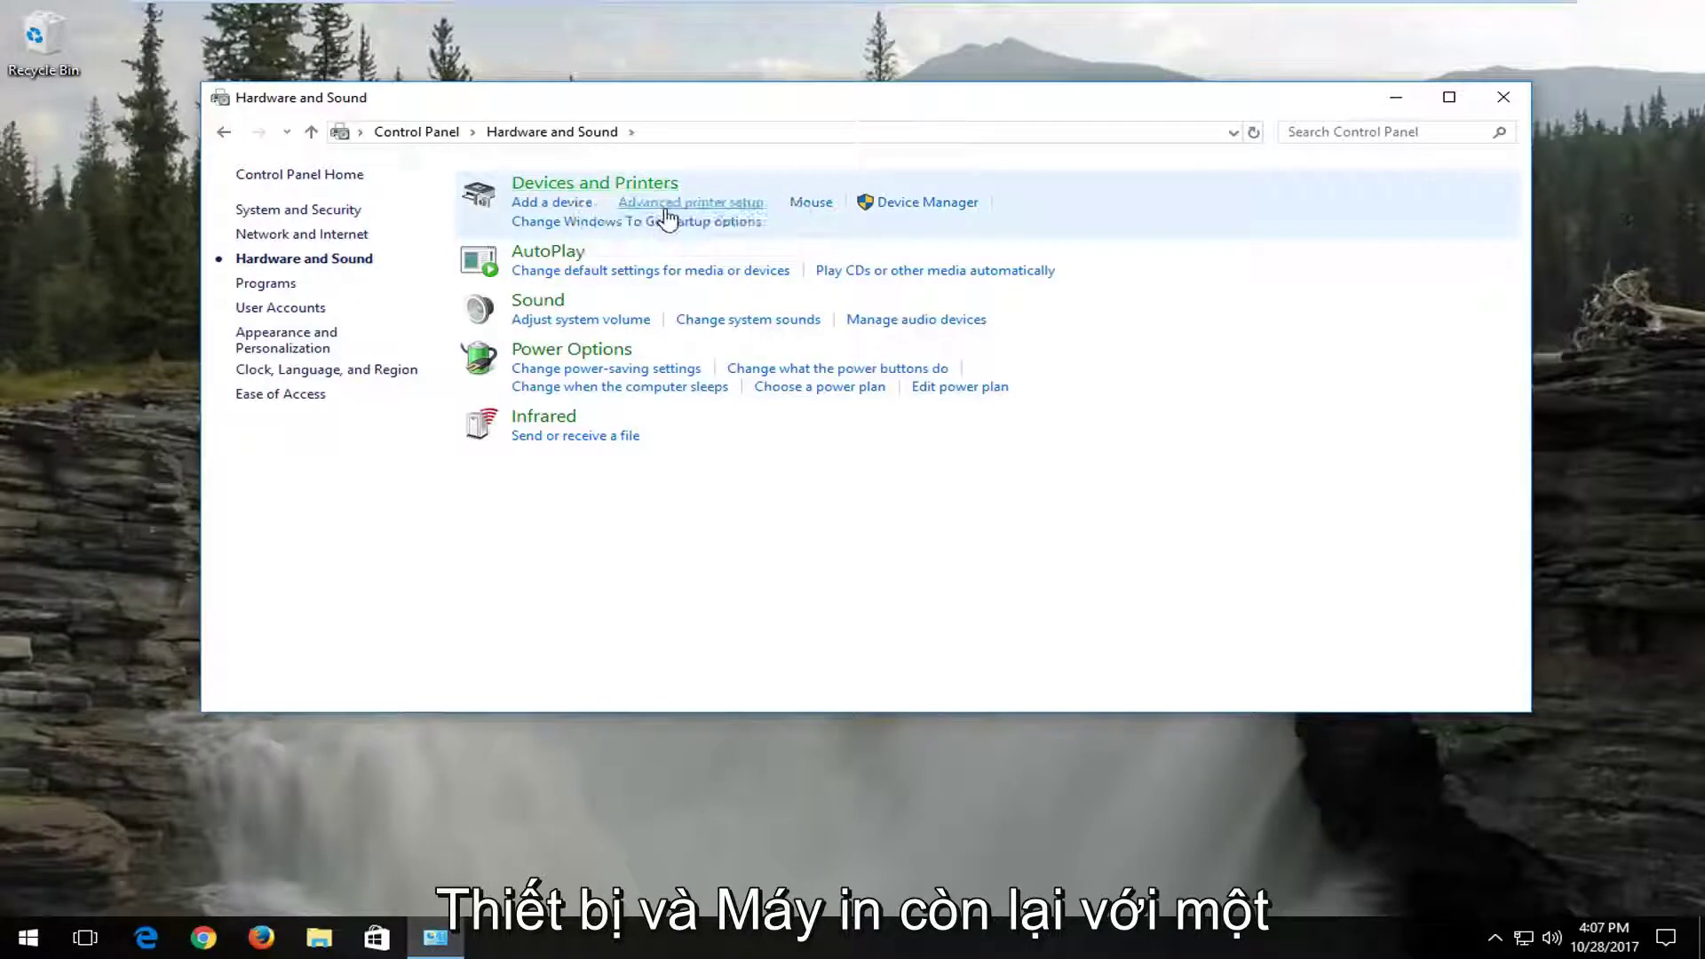
{"action": "left_click", "coordinate": [744, 205]}
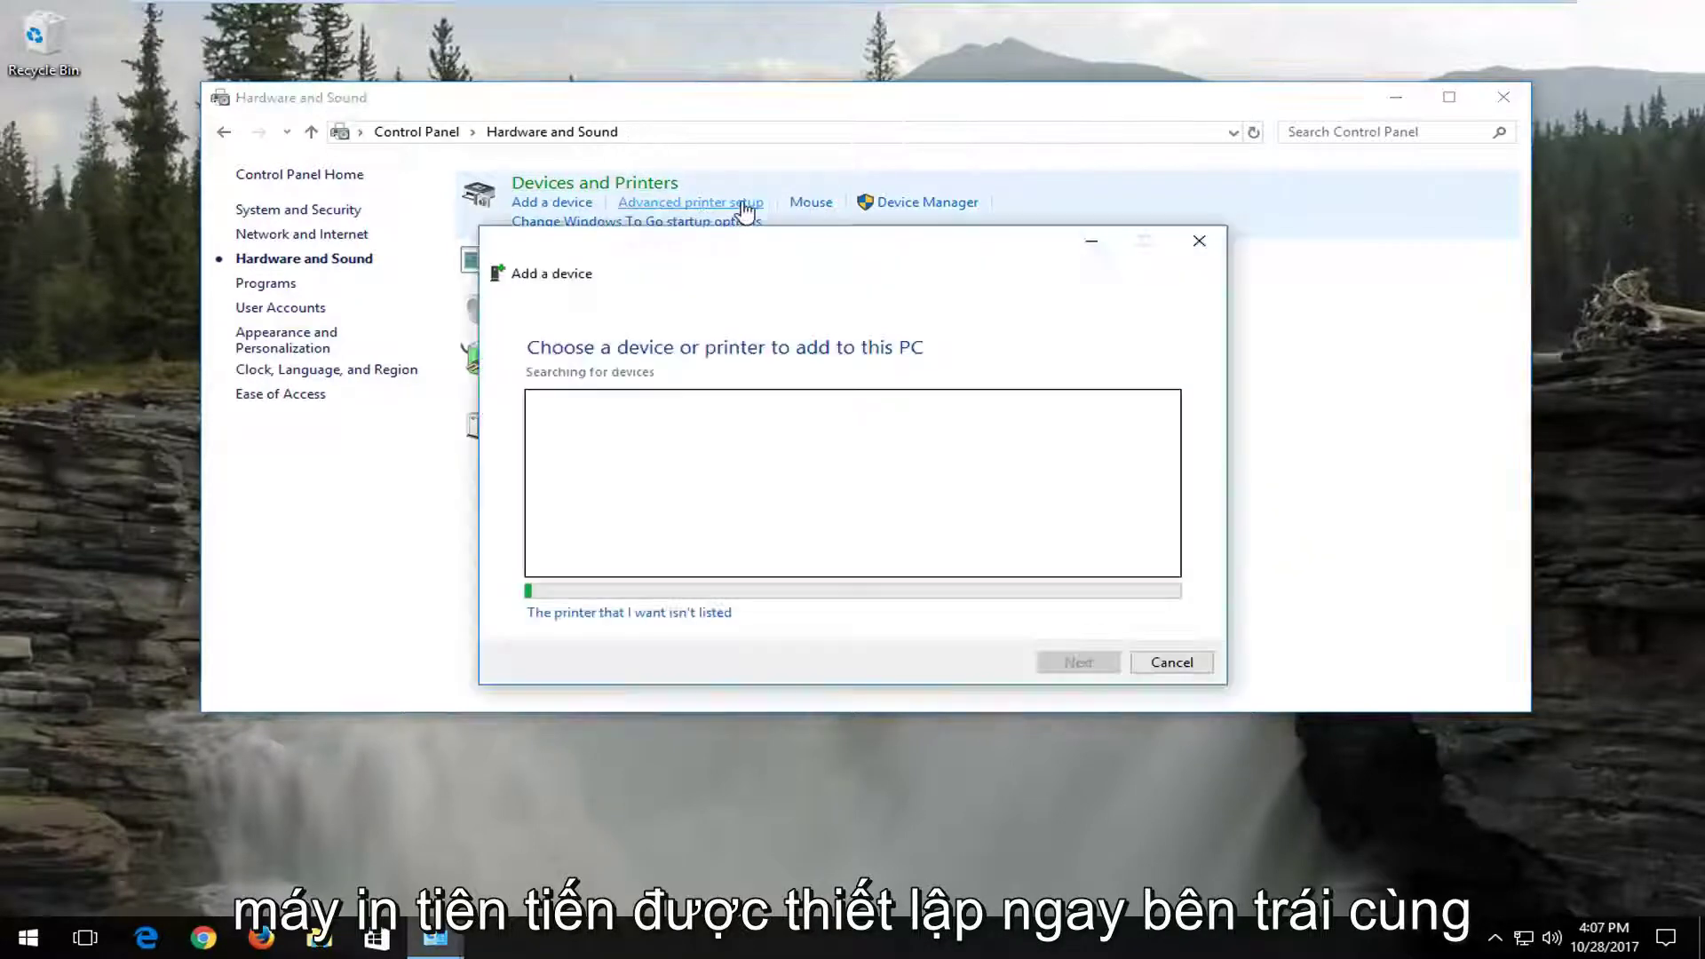
{"action": "left_click_drag", "start_coordinate": [705, 265], "coordinate": [698, 221]}
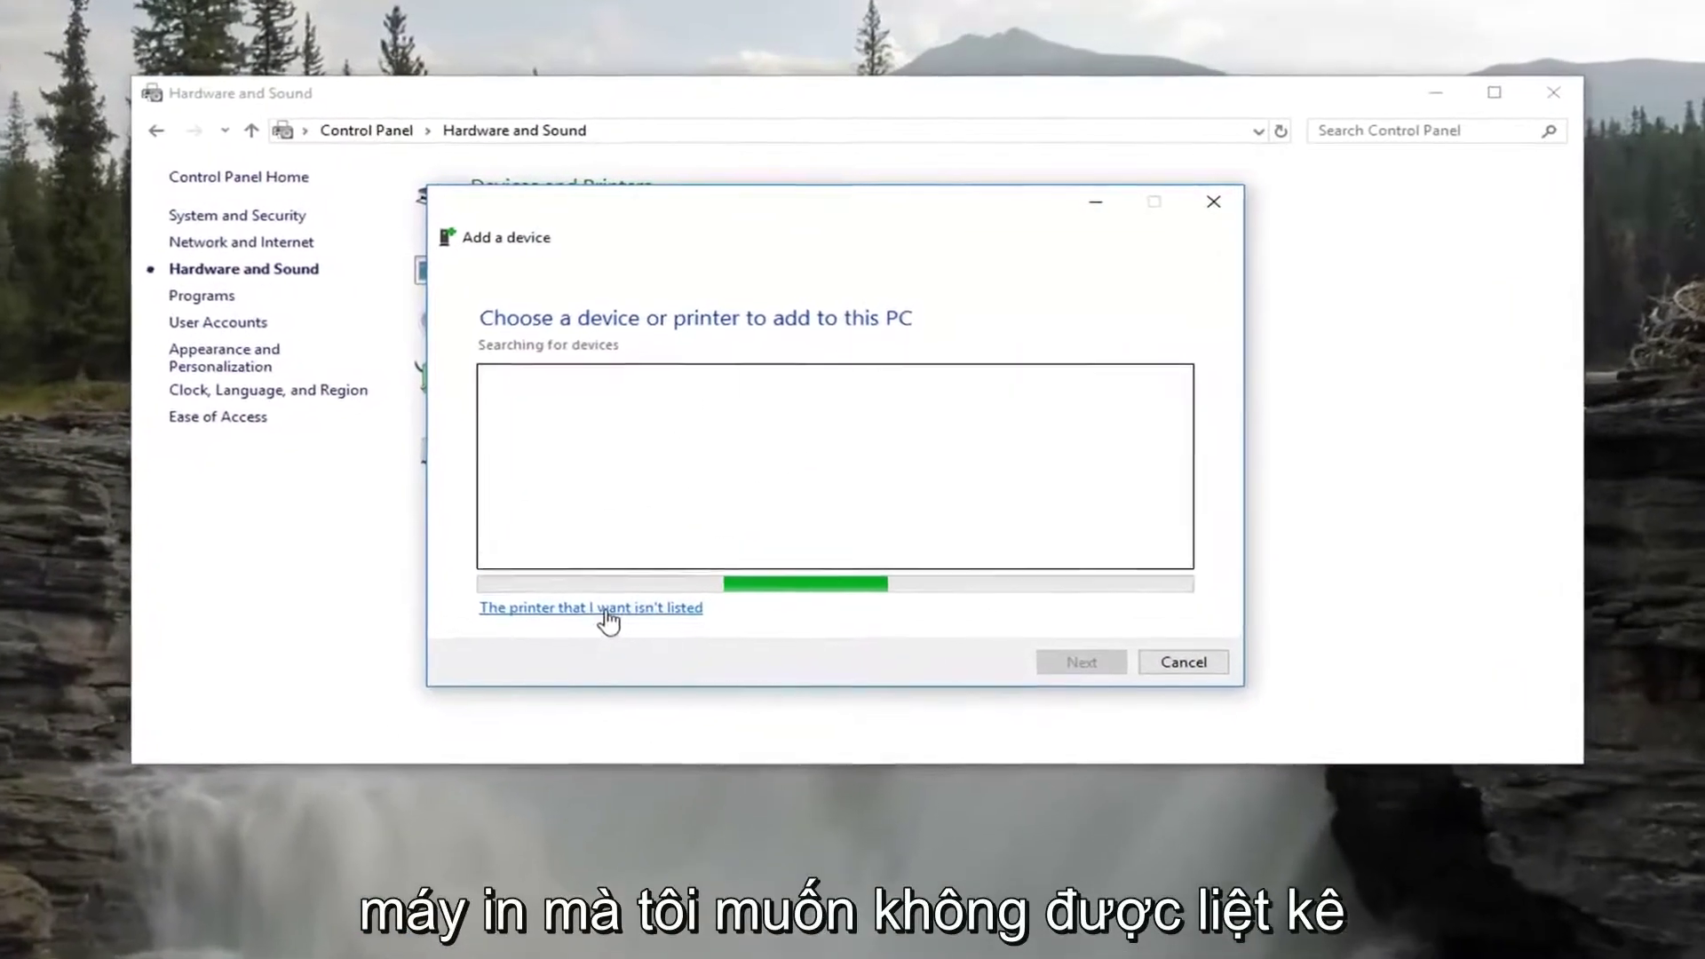
Step: Choose to add an unlisted local printer manually on port LPT1
{"action": "left_click", "coordinate": [589, 599]}
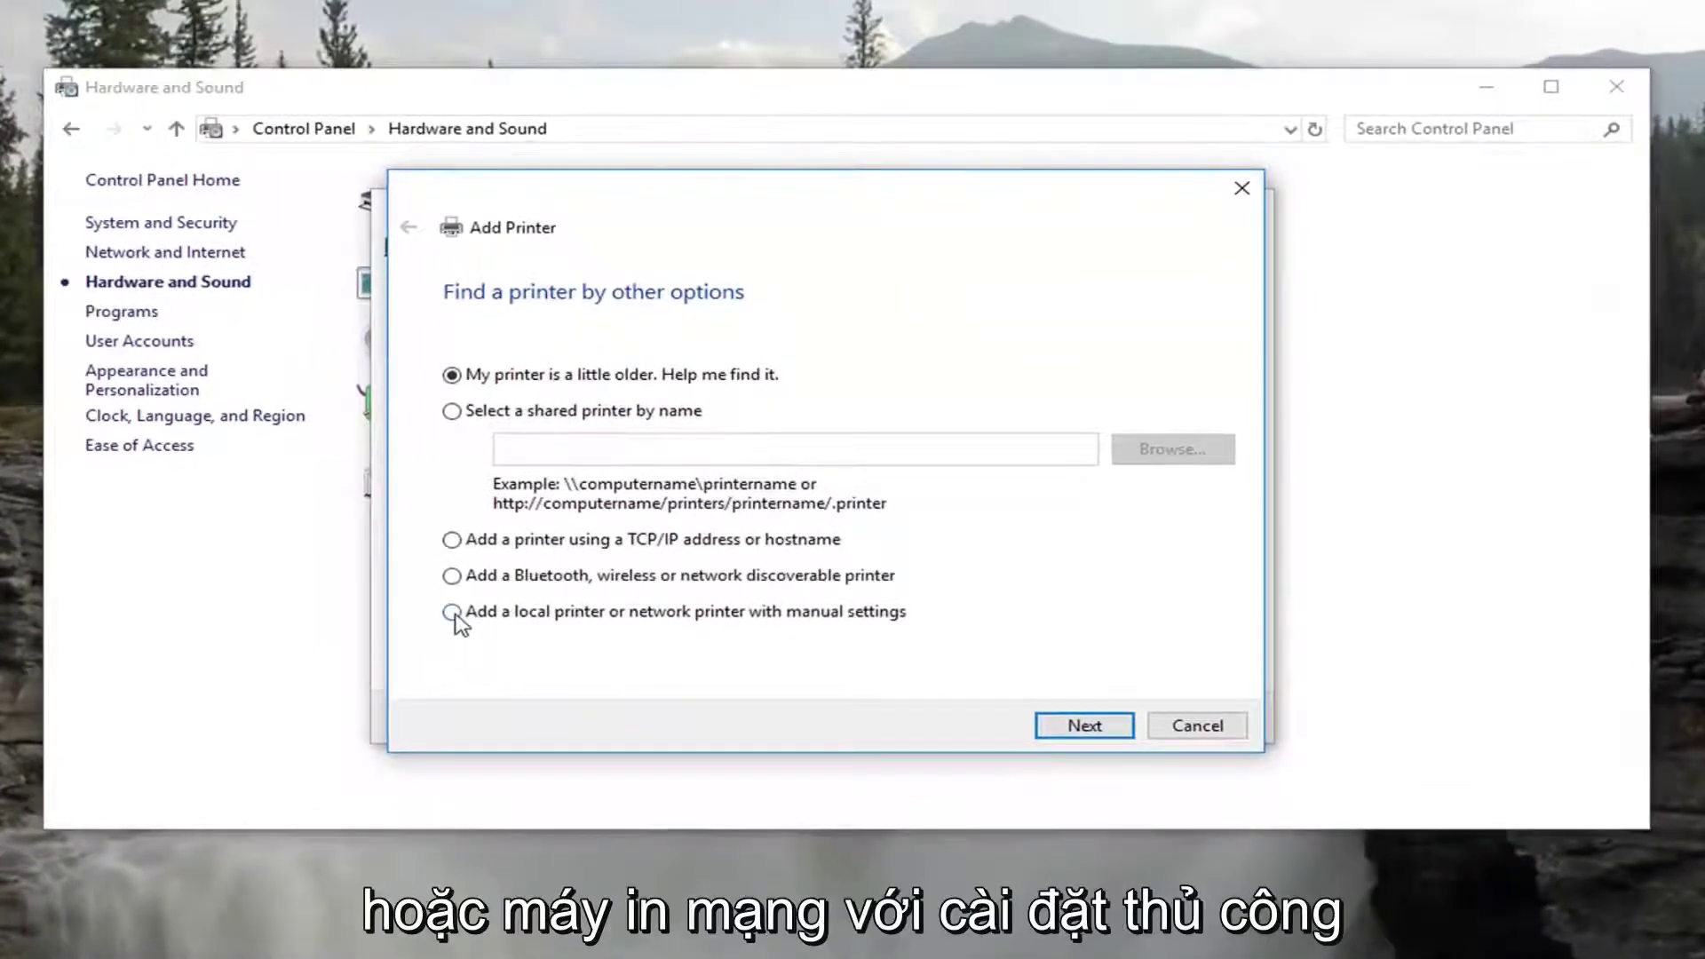
{"action": "left_click", "coordinate": [1074, 734]}
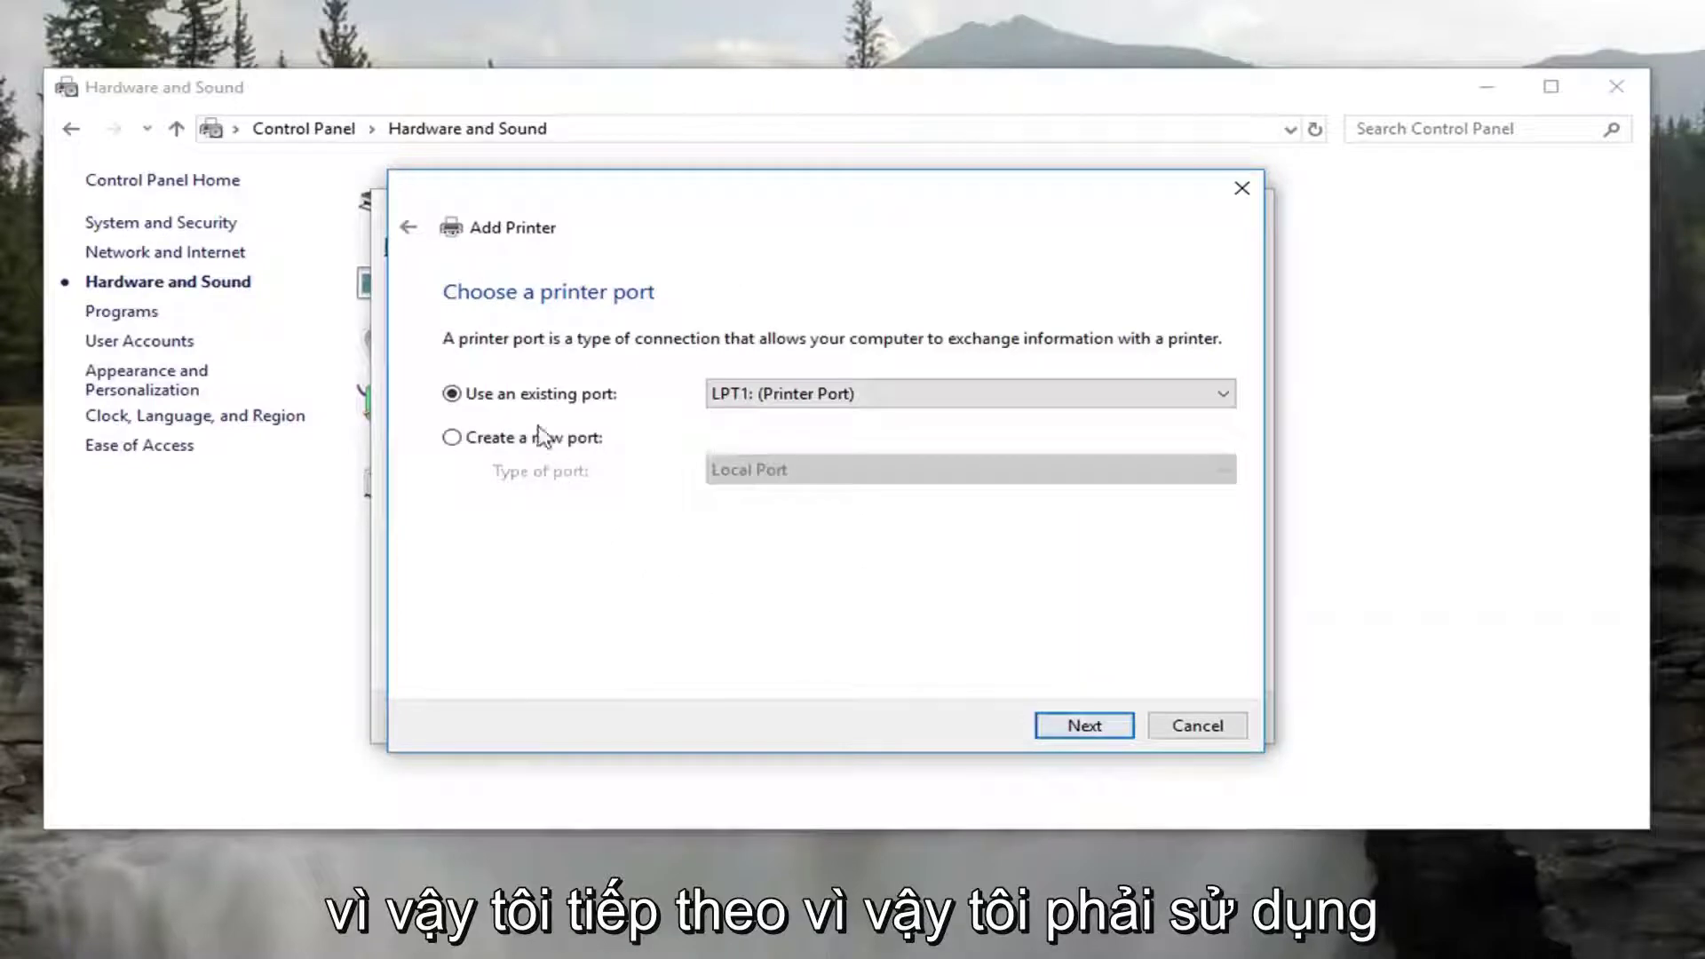
{"action": "left_click", "coordinate": [848, 413]}
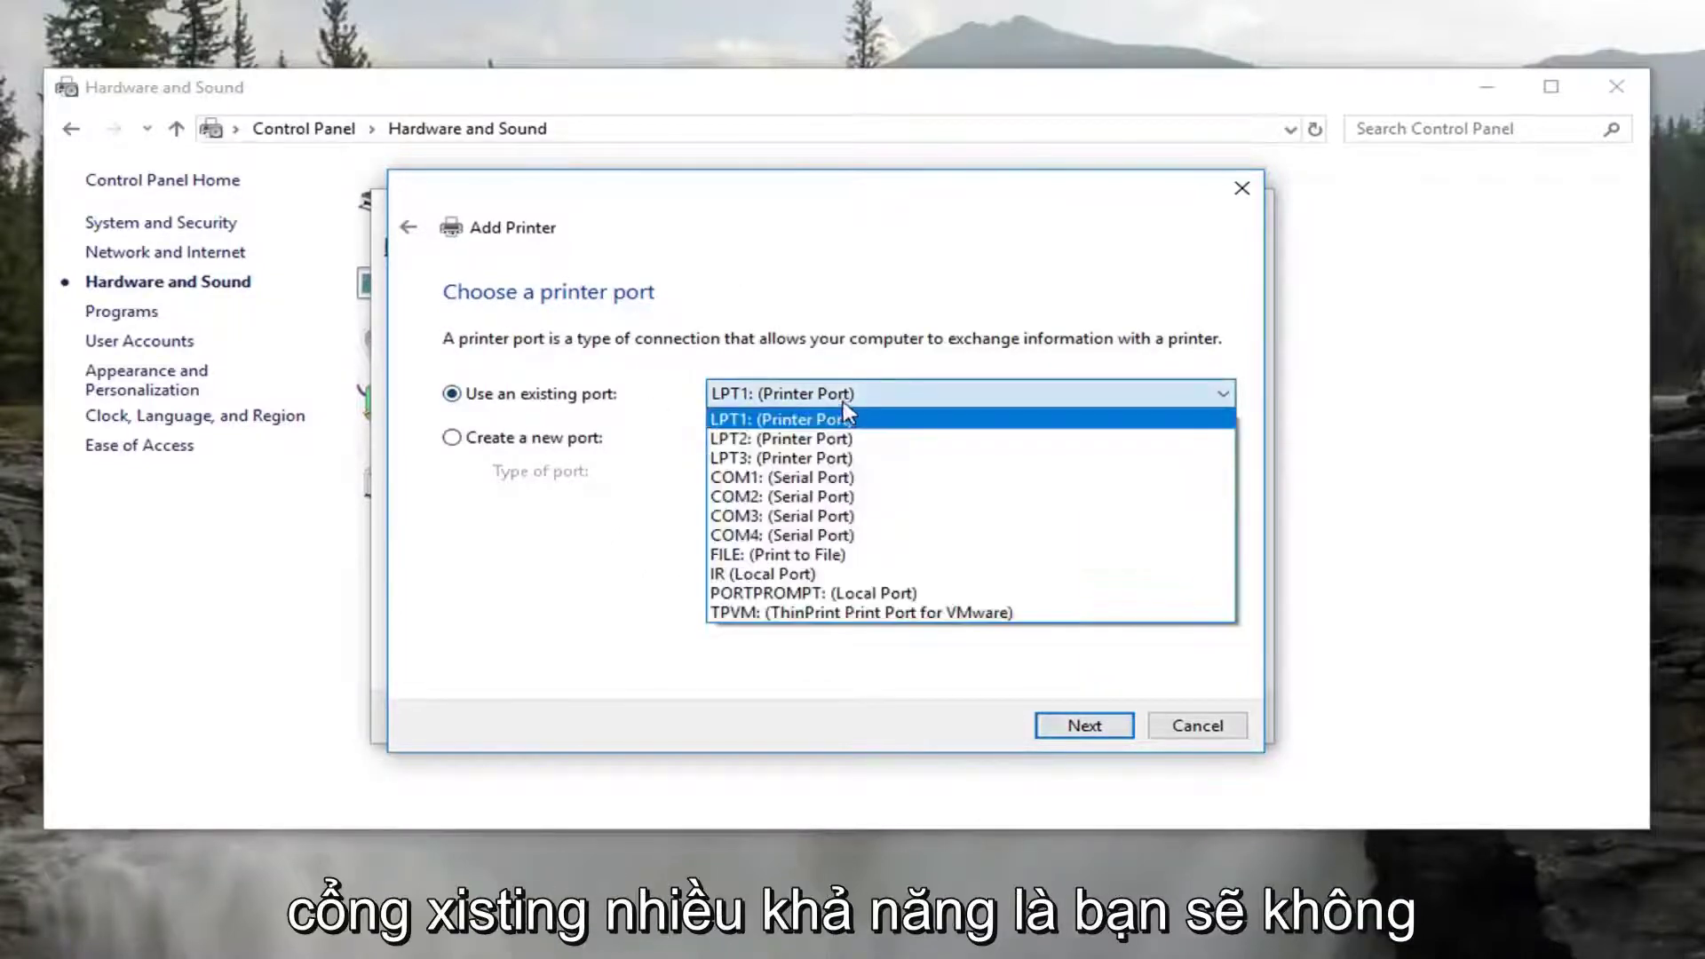
{"action": "left_click", "coordinate": [818, 418]}
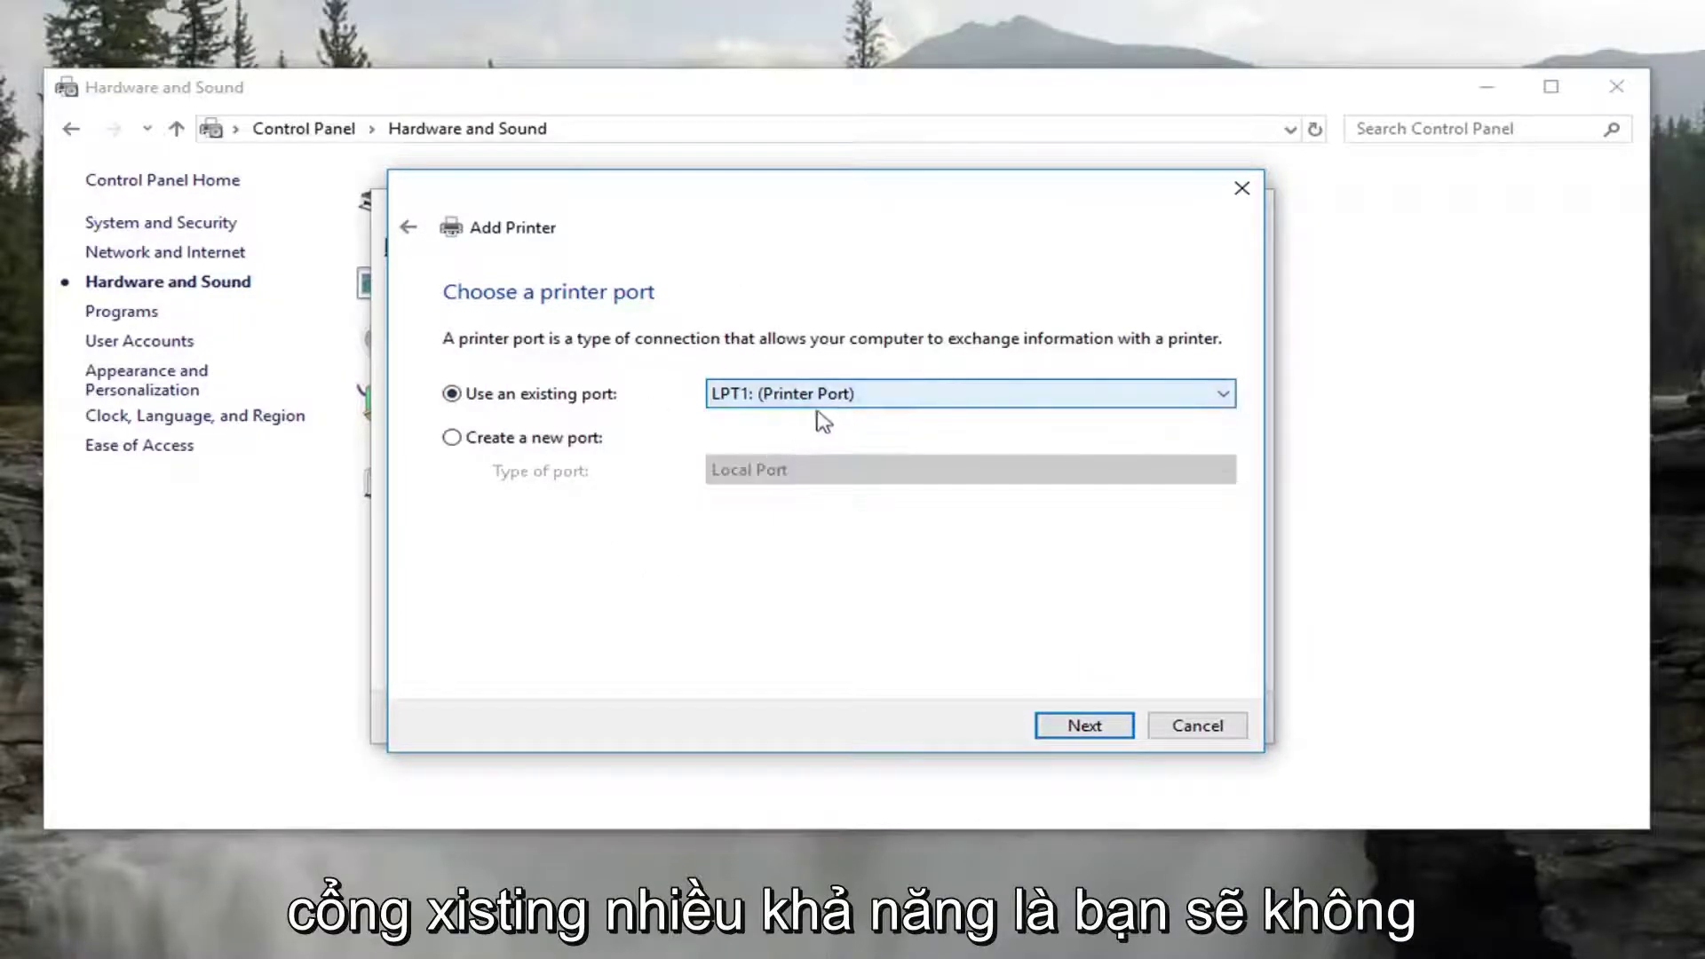
{"action": "left_click", "coordinate": [1083, 726]}
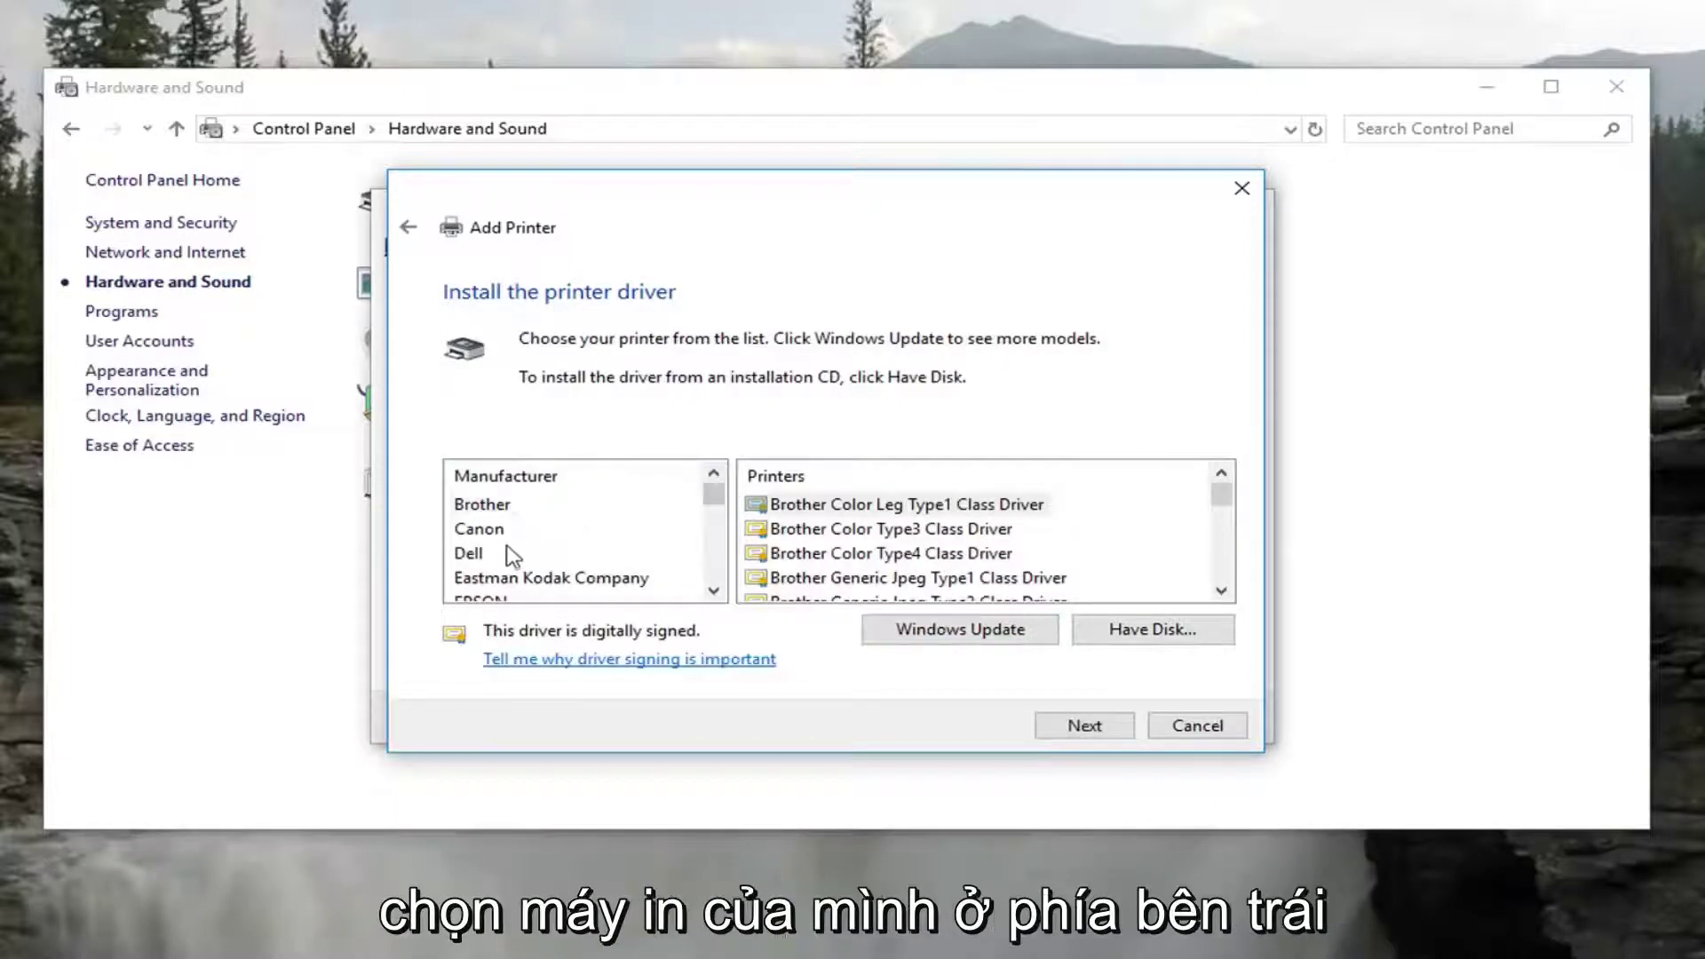
Step: Install the Canon LBP8610/8620/8630 Class Driver under its default name and finish the wizard
{"action": "scroll", "coordinate": [710, 497], "scroll_direction": "down", "scroll_amount": 3}
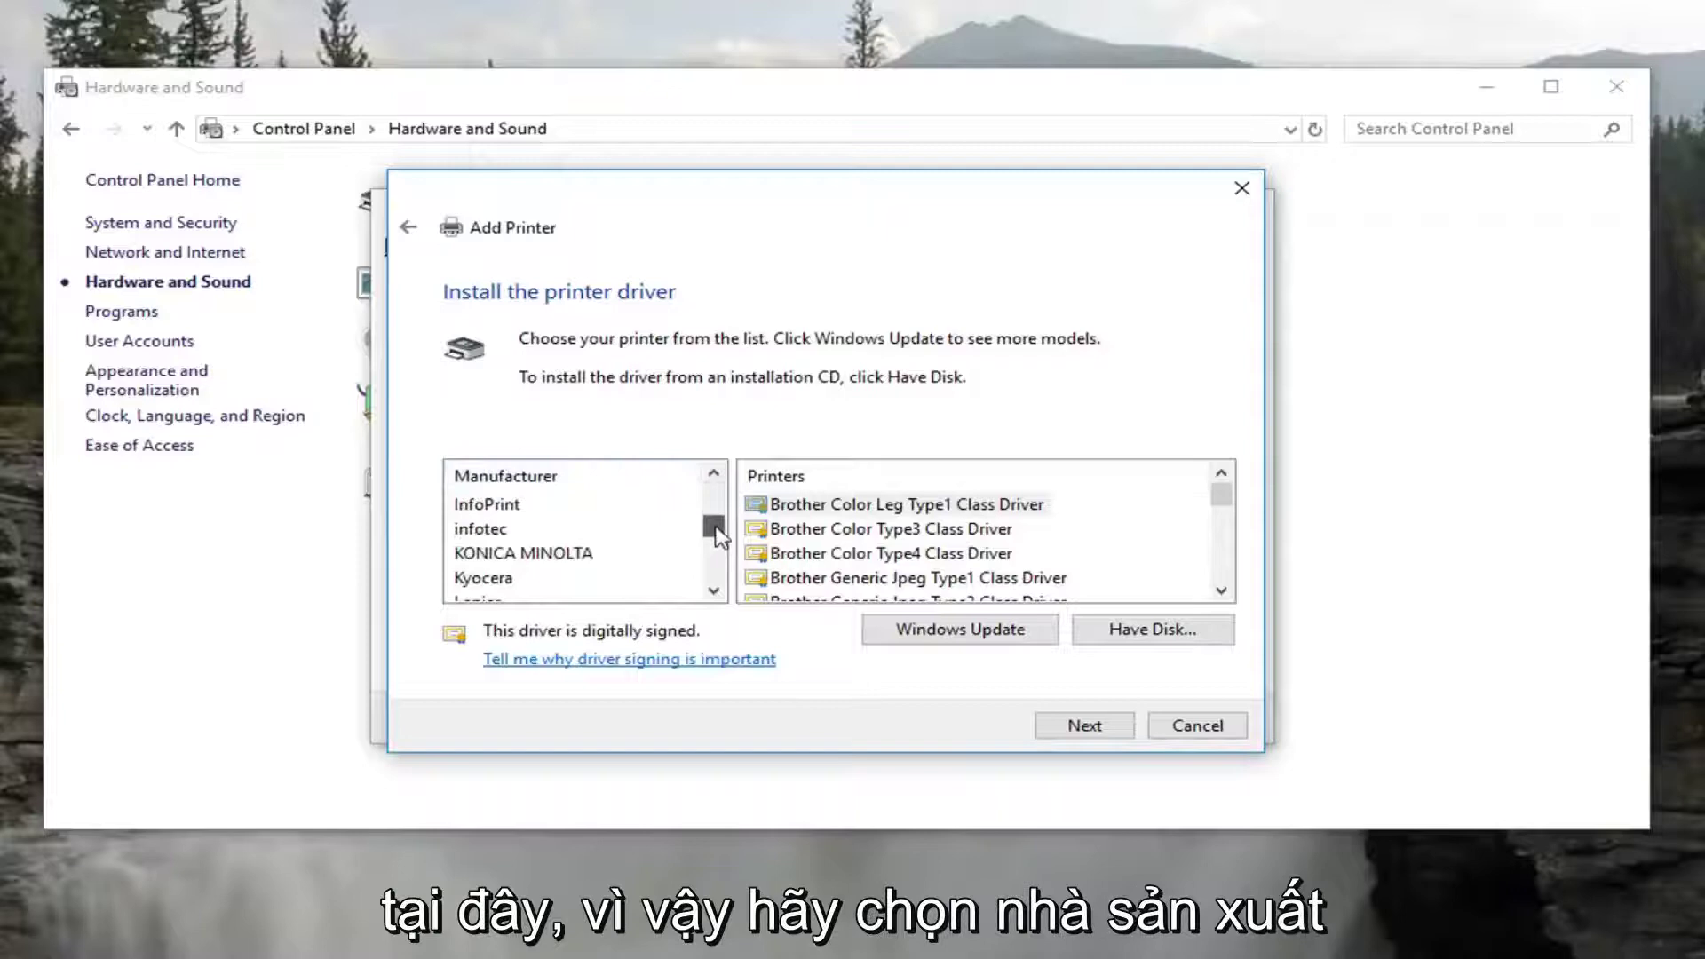
{"action": "scroll", "coordinate": [710, 524], "scroll_direction": "up", "scroll_amount": 3}
{"action": "left_click", "coordinate": [506, 533]}
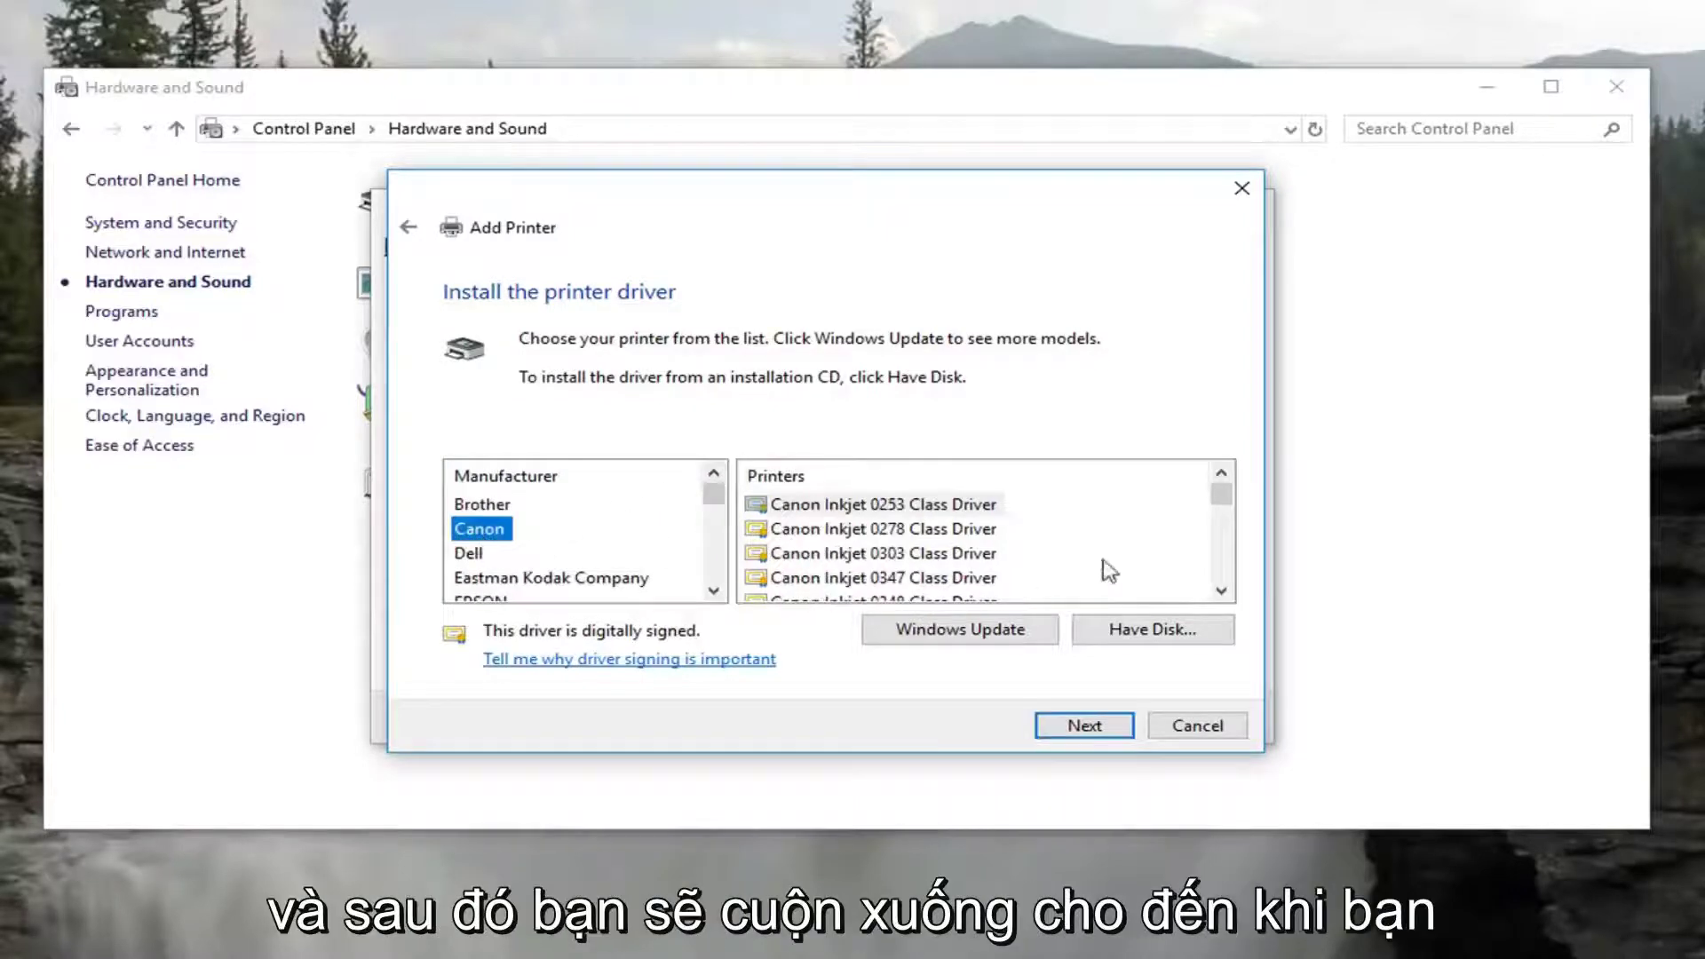
{"action": "left_click_drag", "start_coordinate": [1228, 503], "coordinate": [1222, 574]}
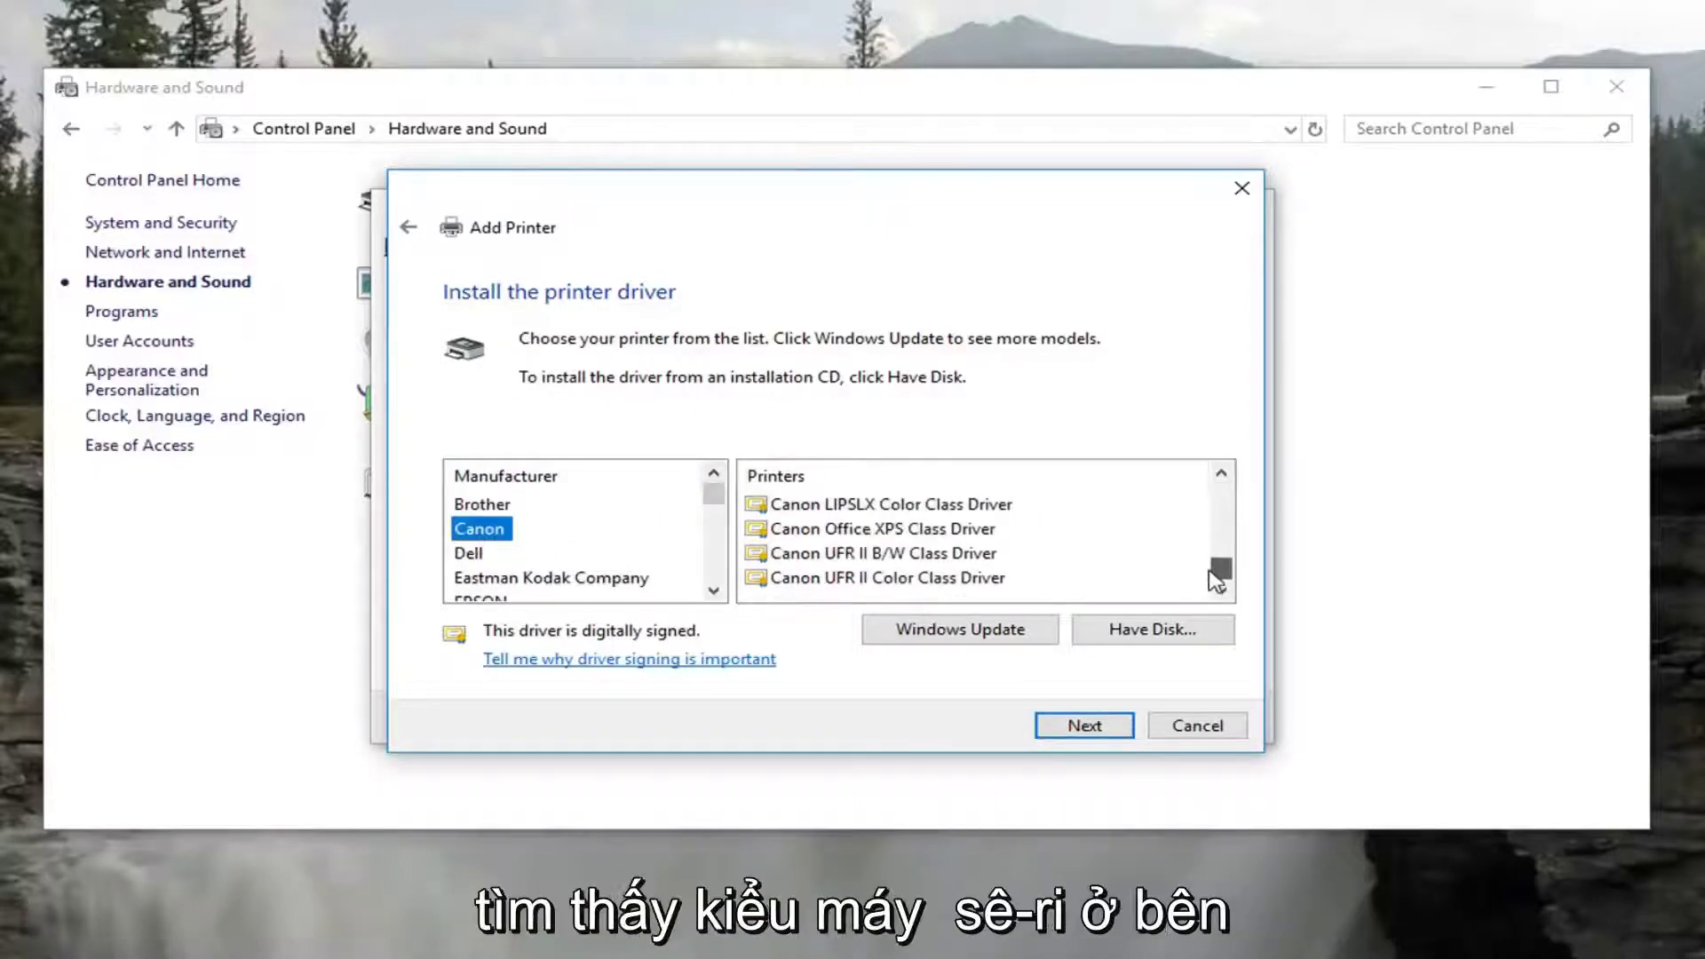
{"action": "left_click", "coordinate": [897, 508]}
{"action": "scroll", "coordinate": [901, 533], "scroll_direction": "up", "scroll_amount": 2}
{"action": "left_click", "coordinate": [904, 531]}
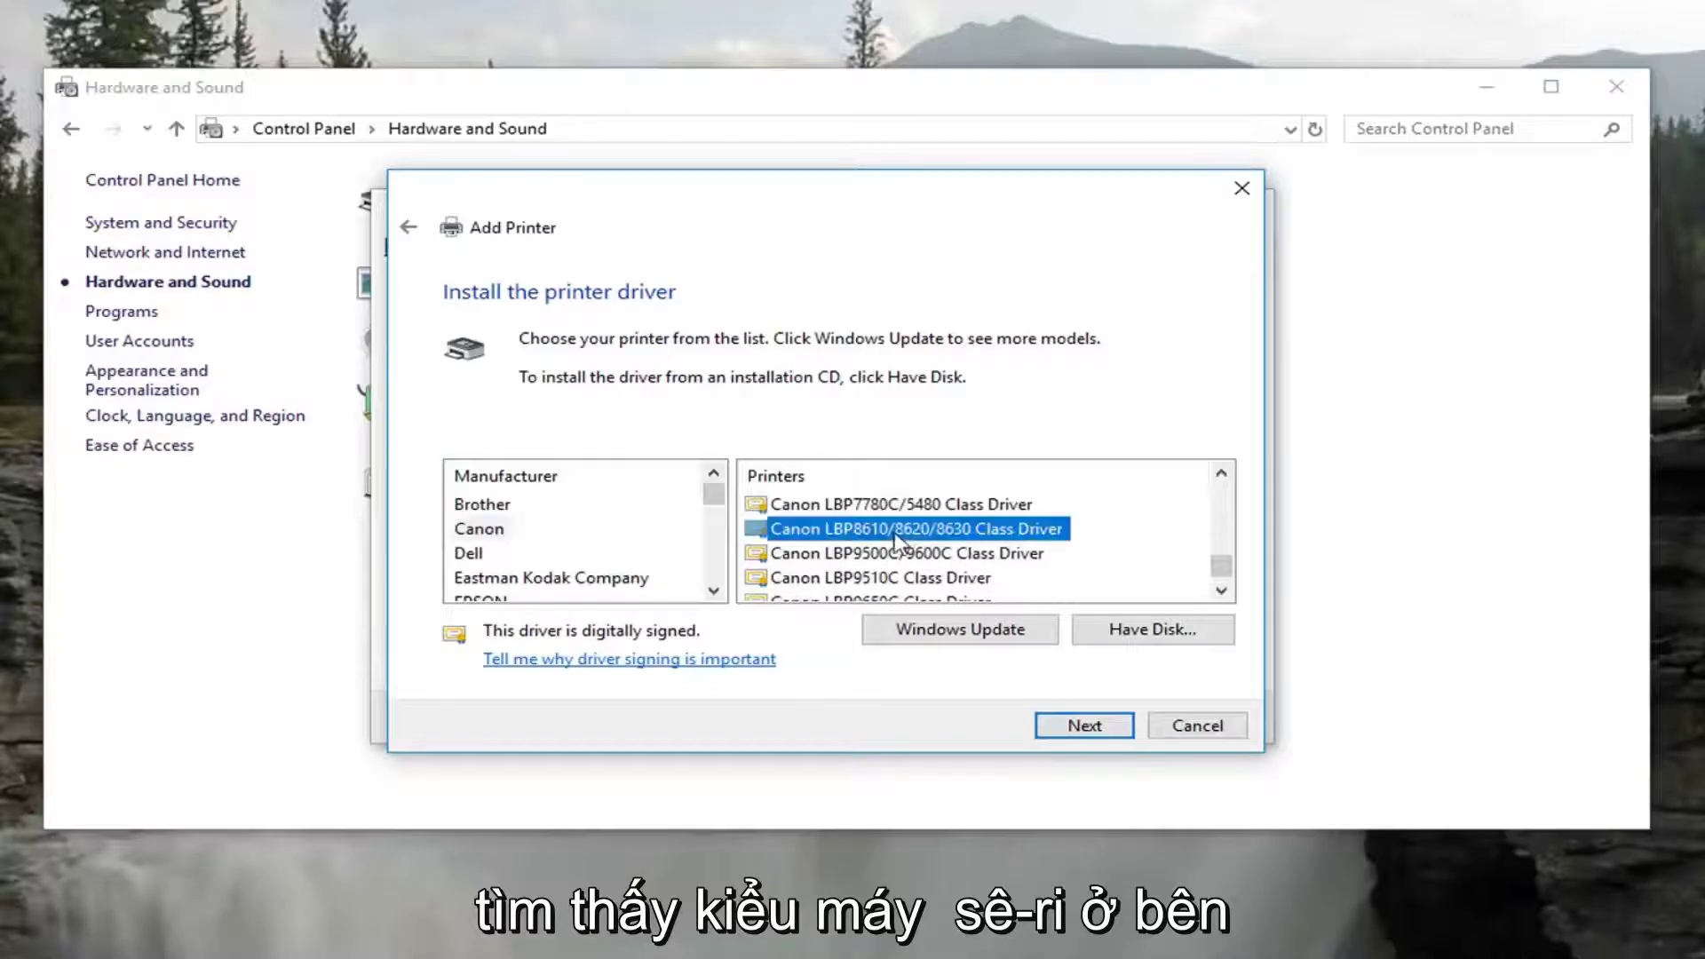
{"action": "scroll", "coordinate": [907, 537], "scroll_direction": "up", "scroll_amount": 1}
{"action": "scroll", "coordinate": [909, 537], "scroll_direction": "down", "scroll_amount": 1}
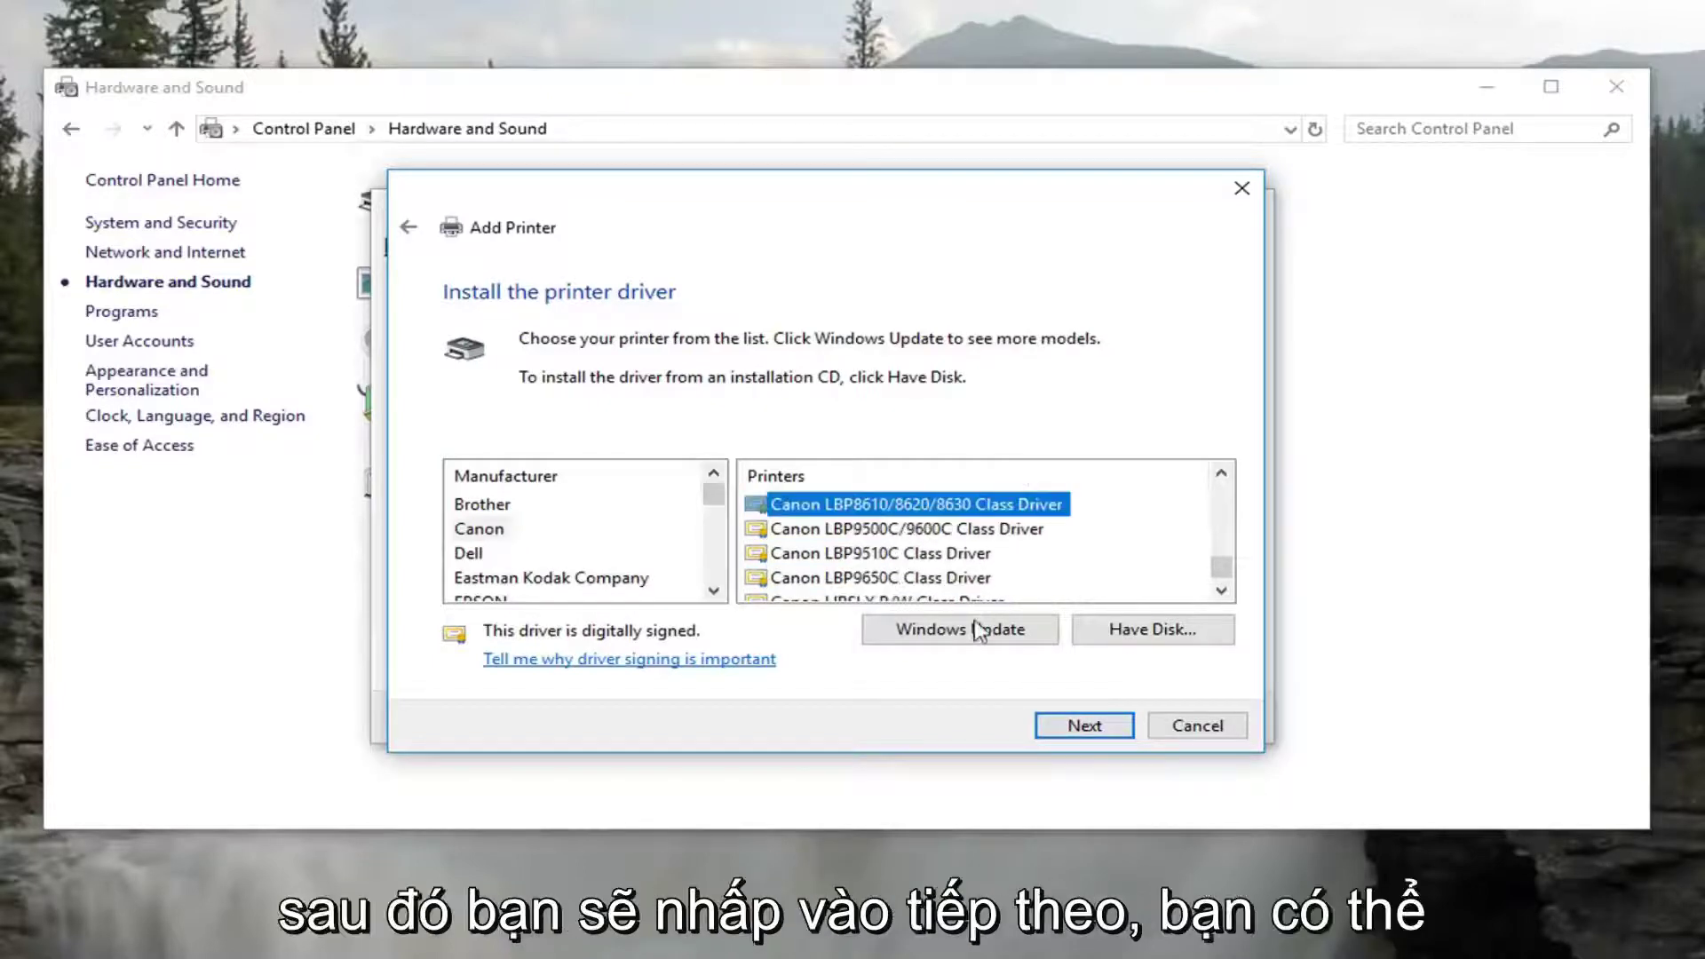
{"action": "left_click", "coordinate": [1076, 725]}
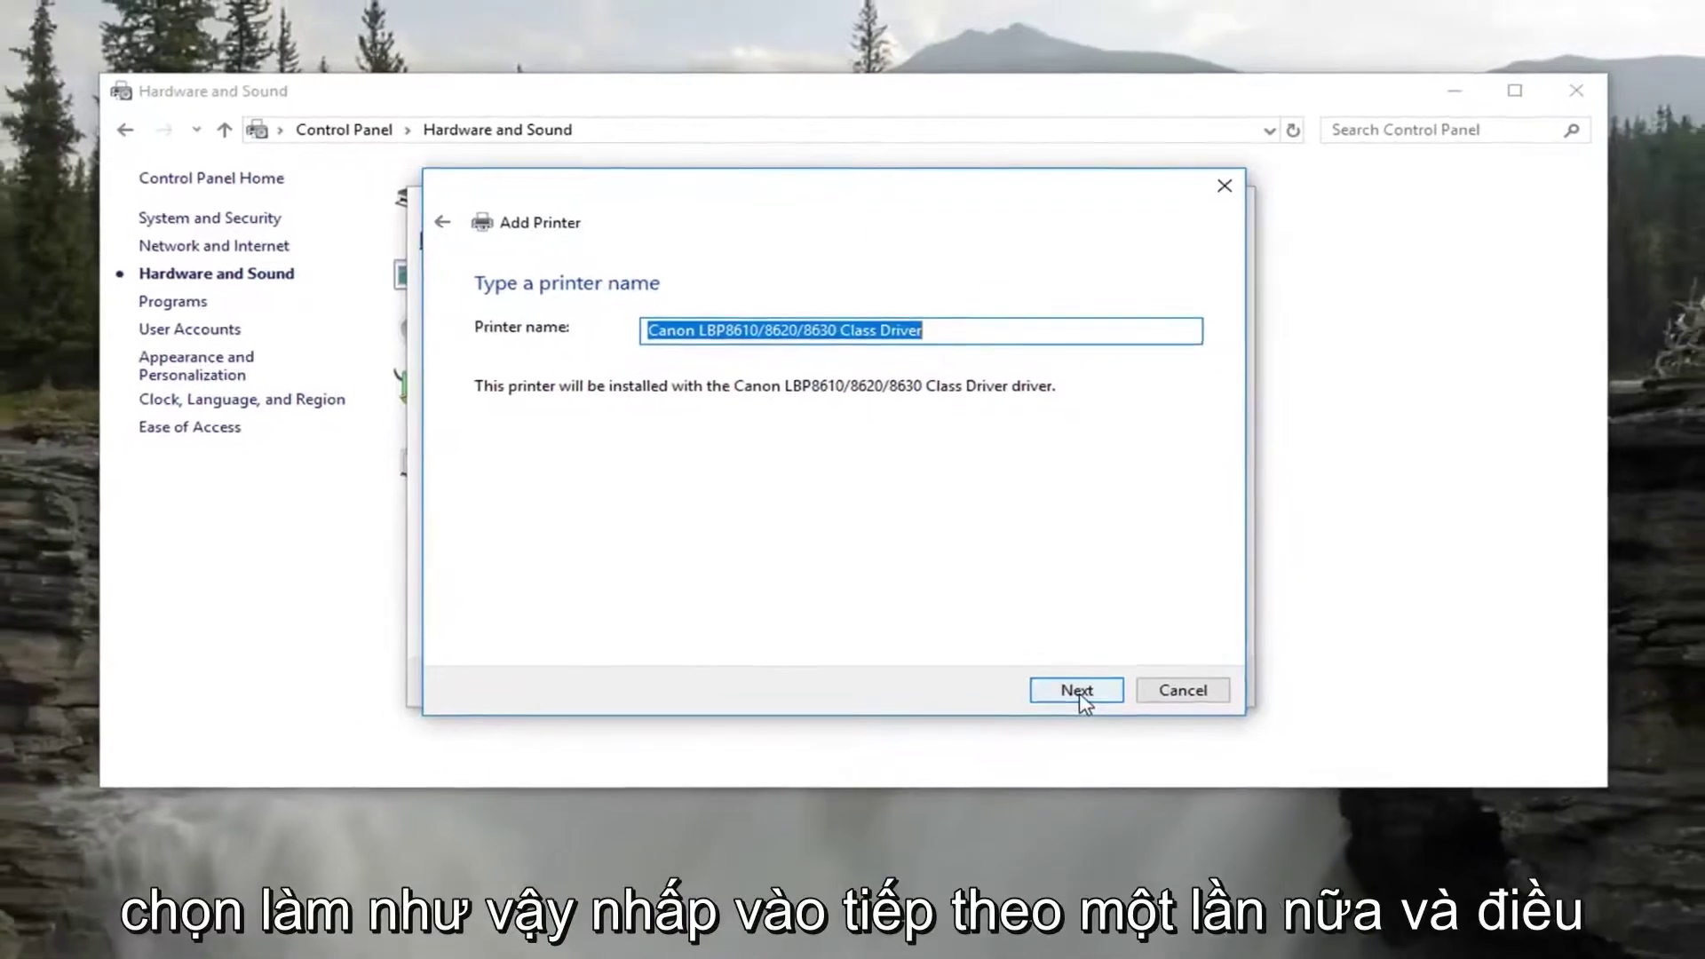
{"action": "left_click", "coordinate": [1074, 675]}
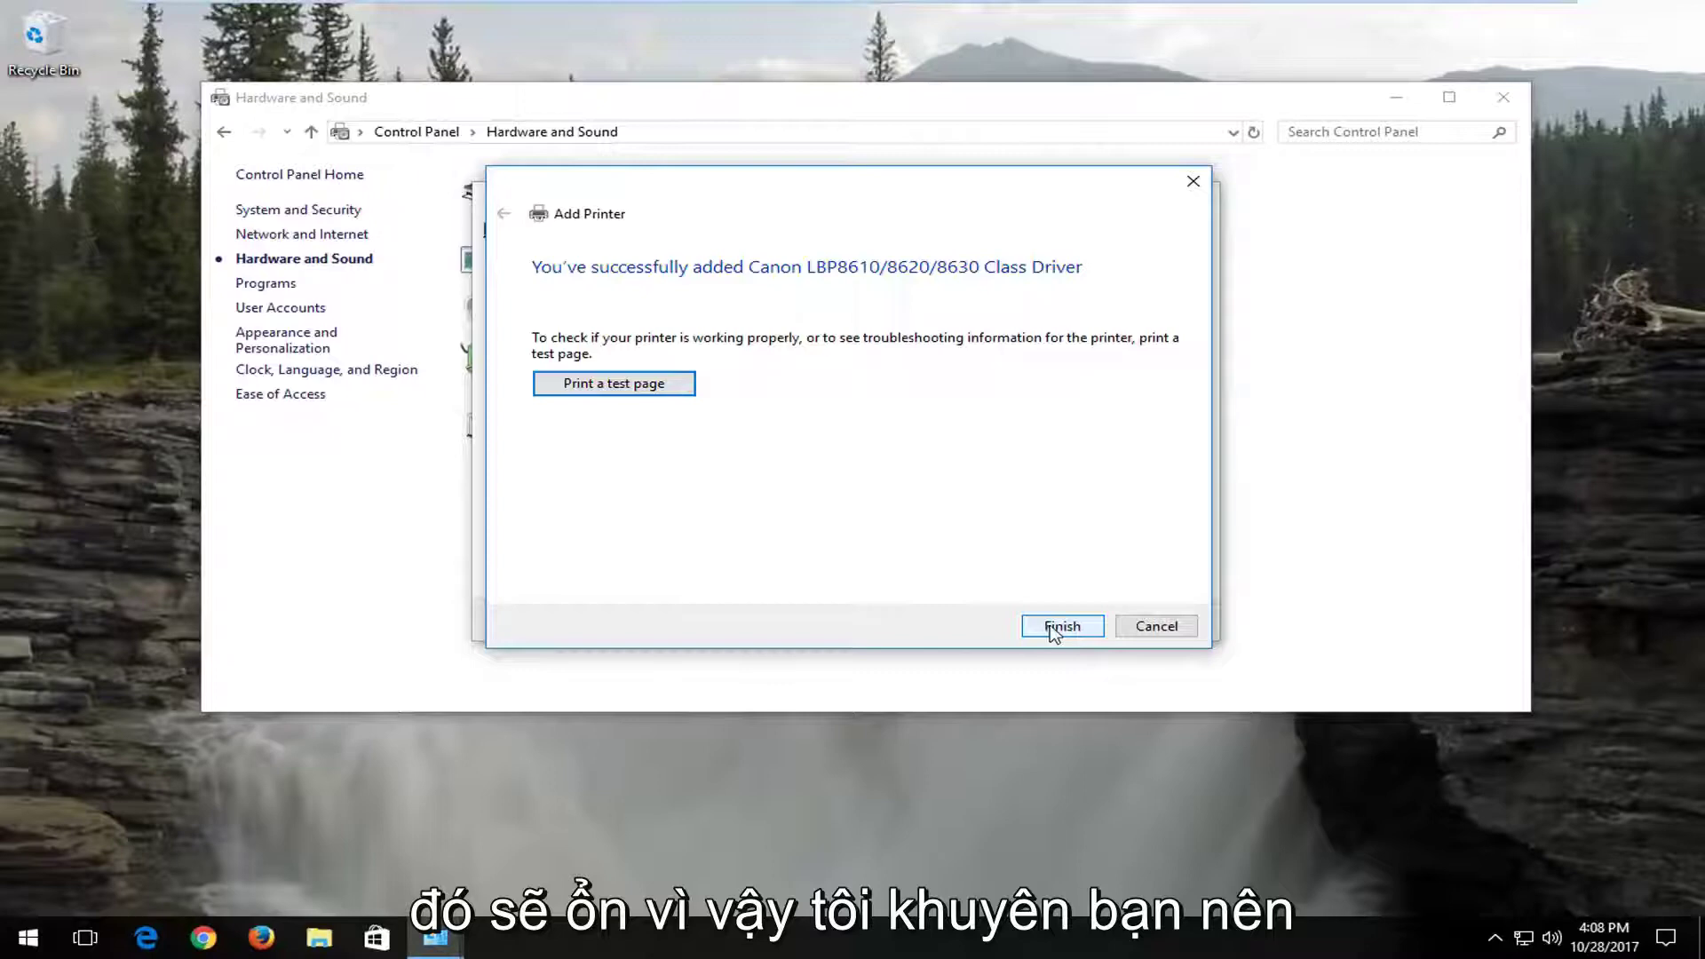
{"action": "left_click", "coordinate": [1060, 626]}
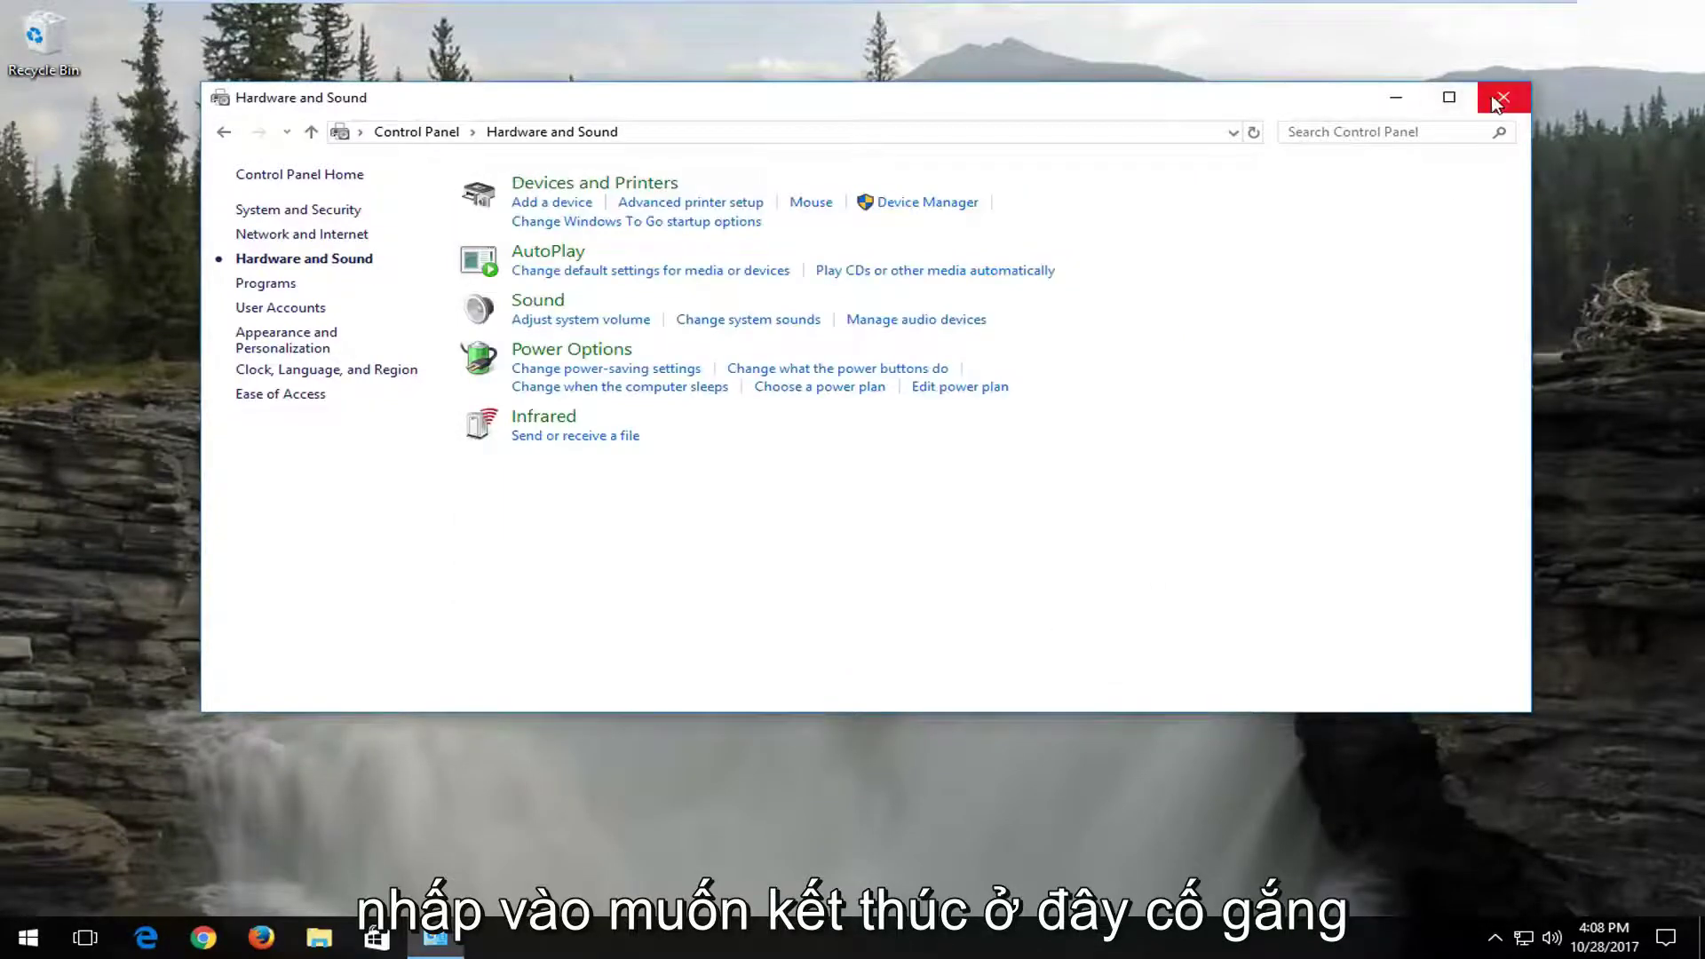
Step: Close Hardware and Sound and load google.com in a new Chrome window
{"action": "left_click", "coordinate": [1499, 100]}
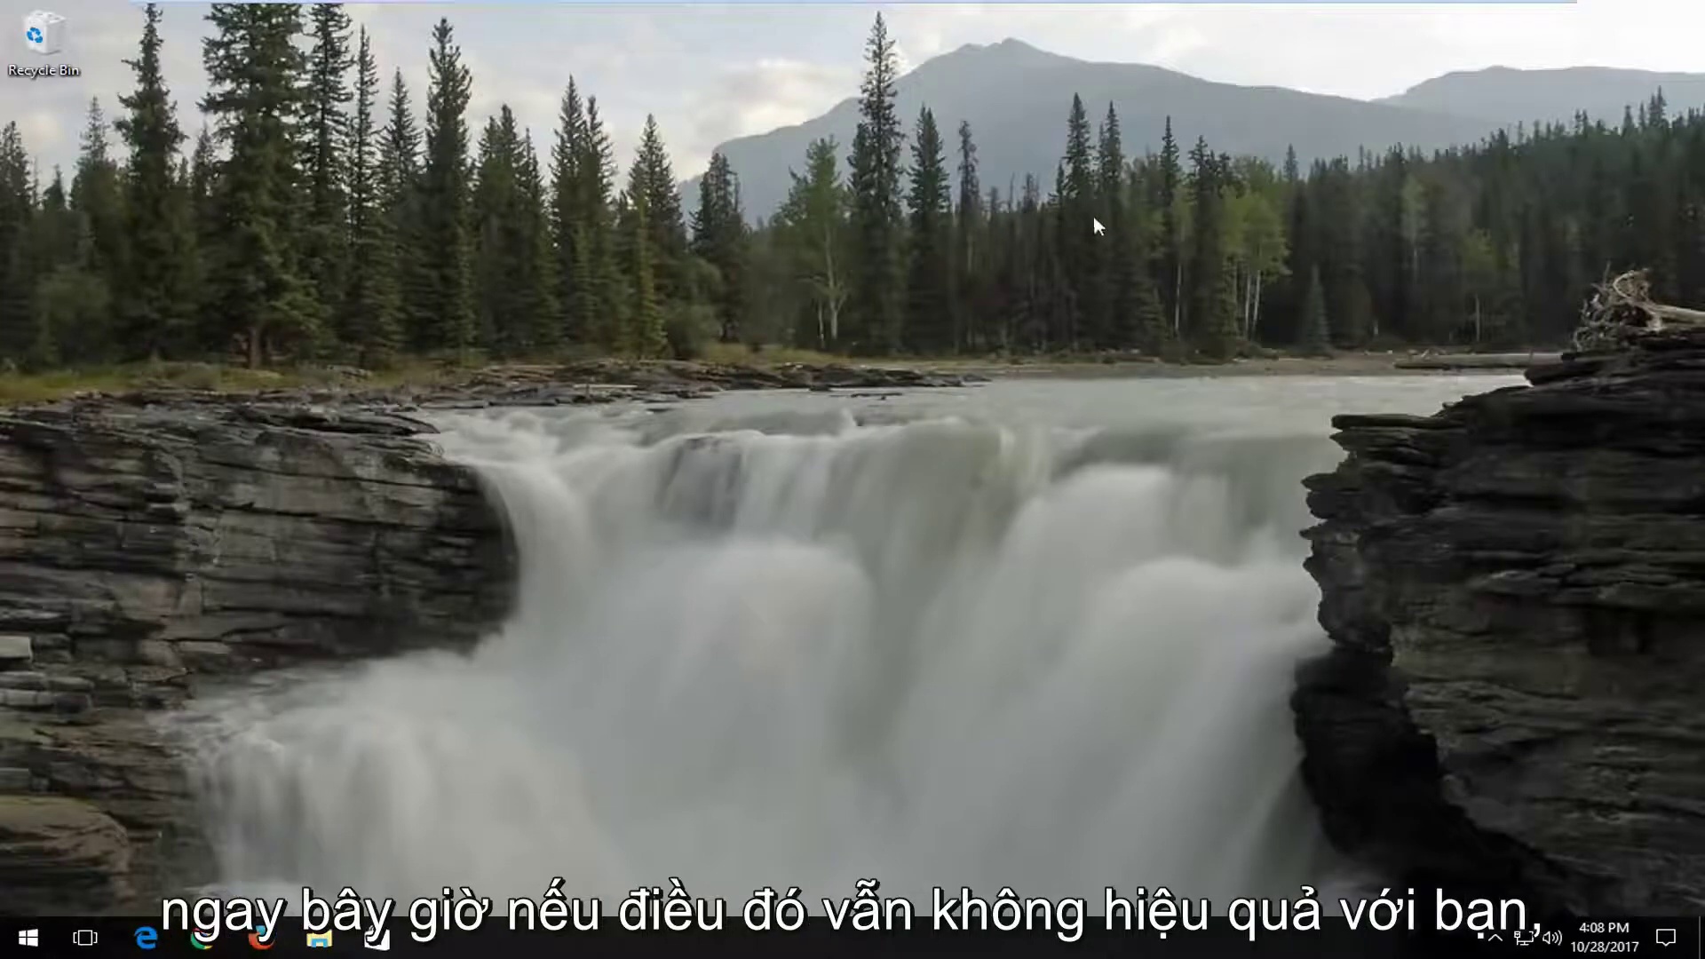
{"action": "left_click", "coordinate": [205, 938]}
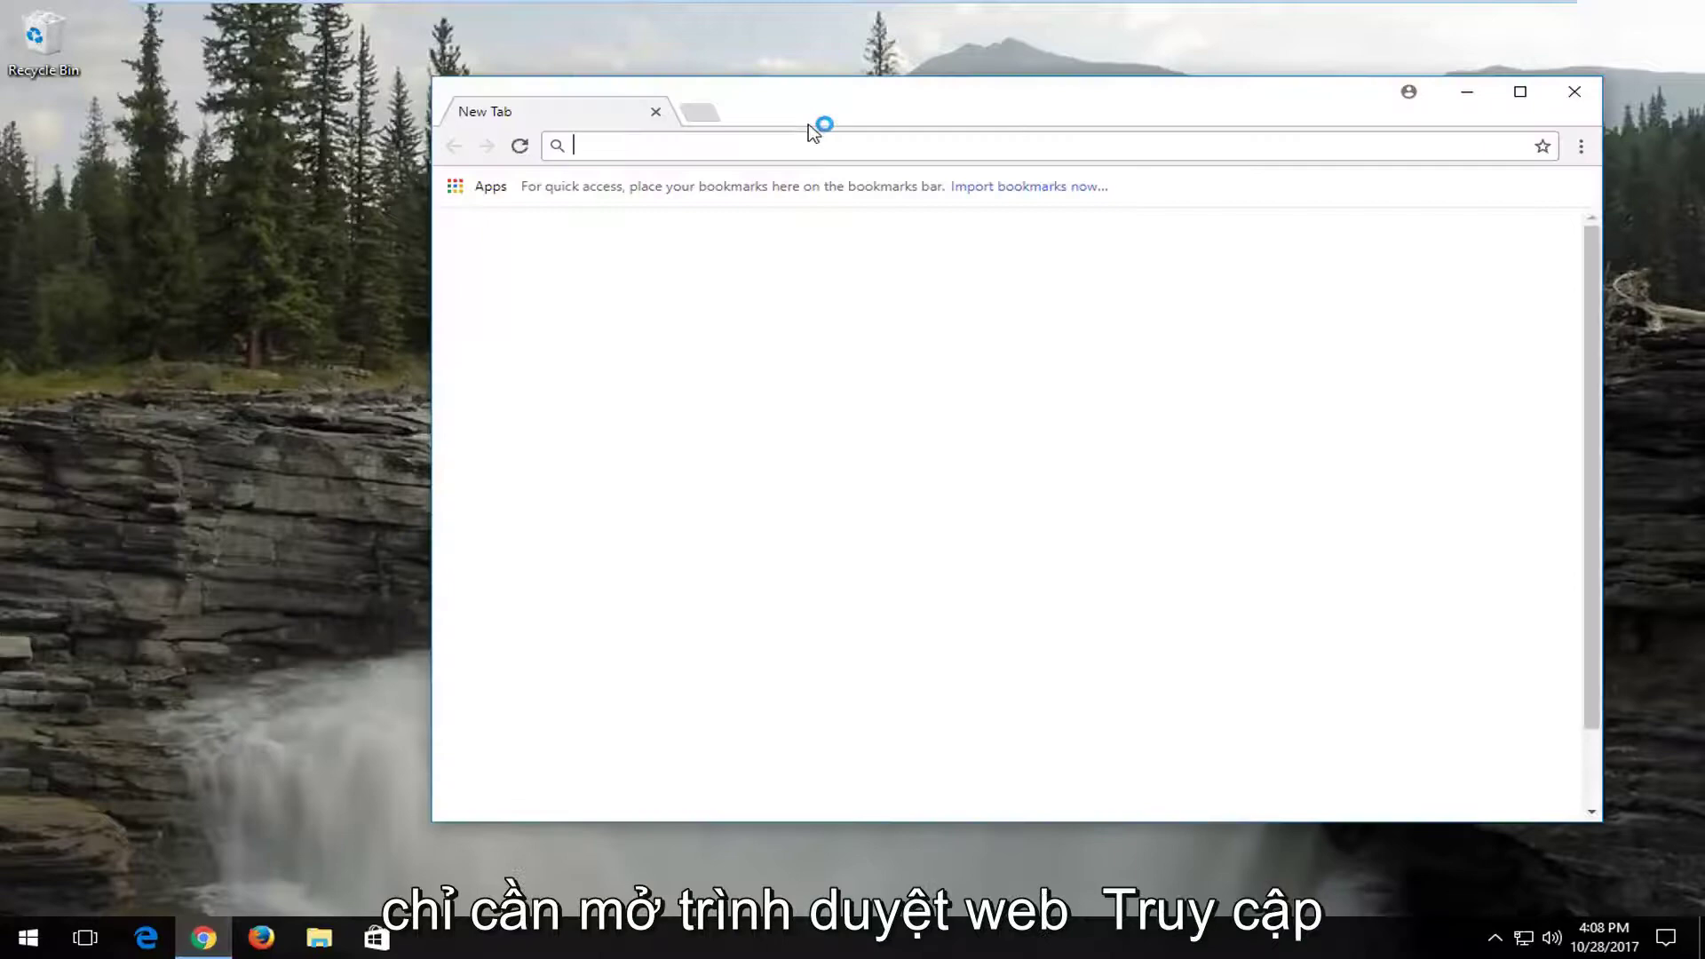
{"action": "type", "text": "google.com"}
{"action": "key", "text": "Return"}
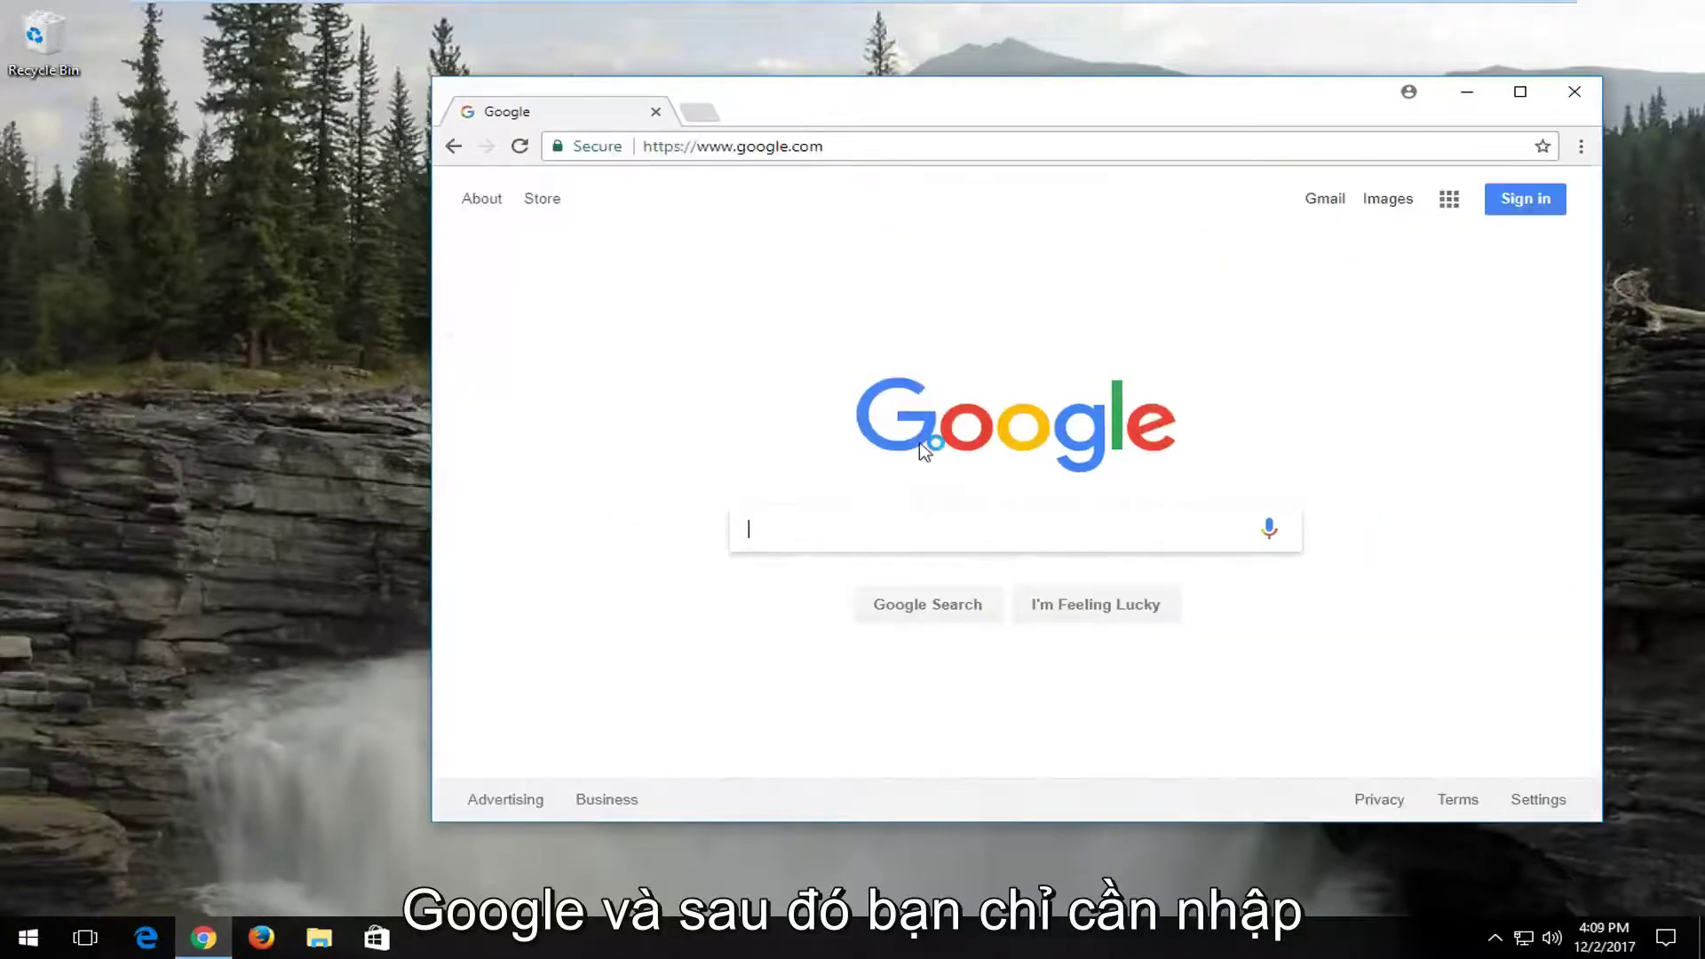
Step: Search Google for 'canon pixma mg3620' using the suggested query
{"action": "type", "text": "canon p"}
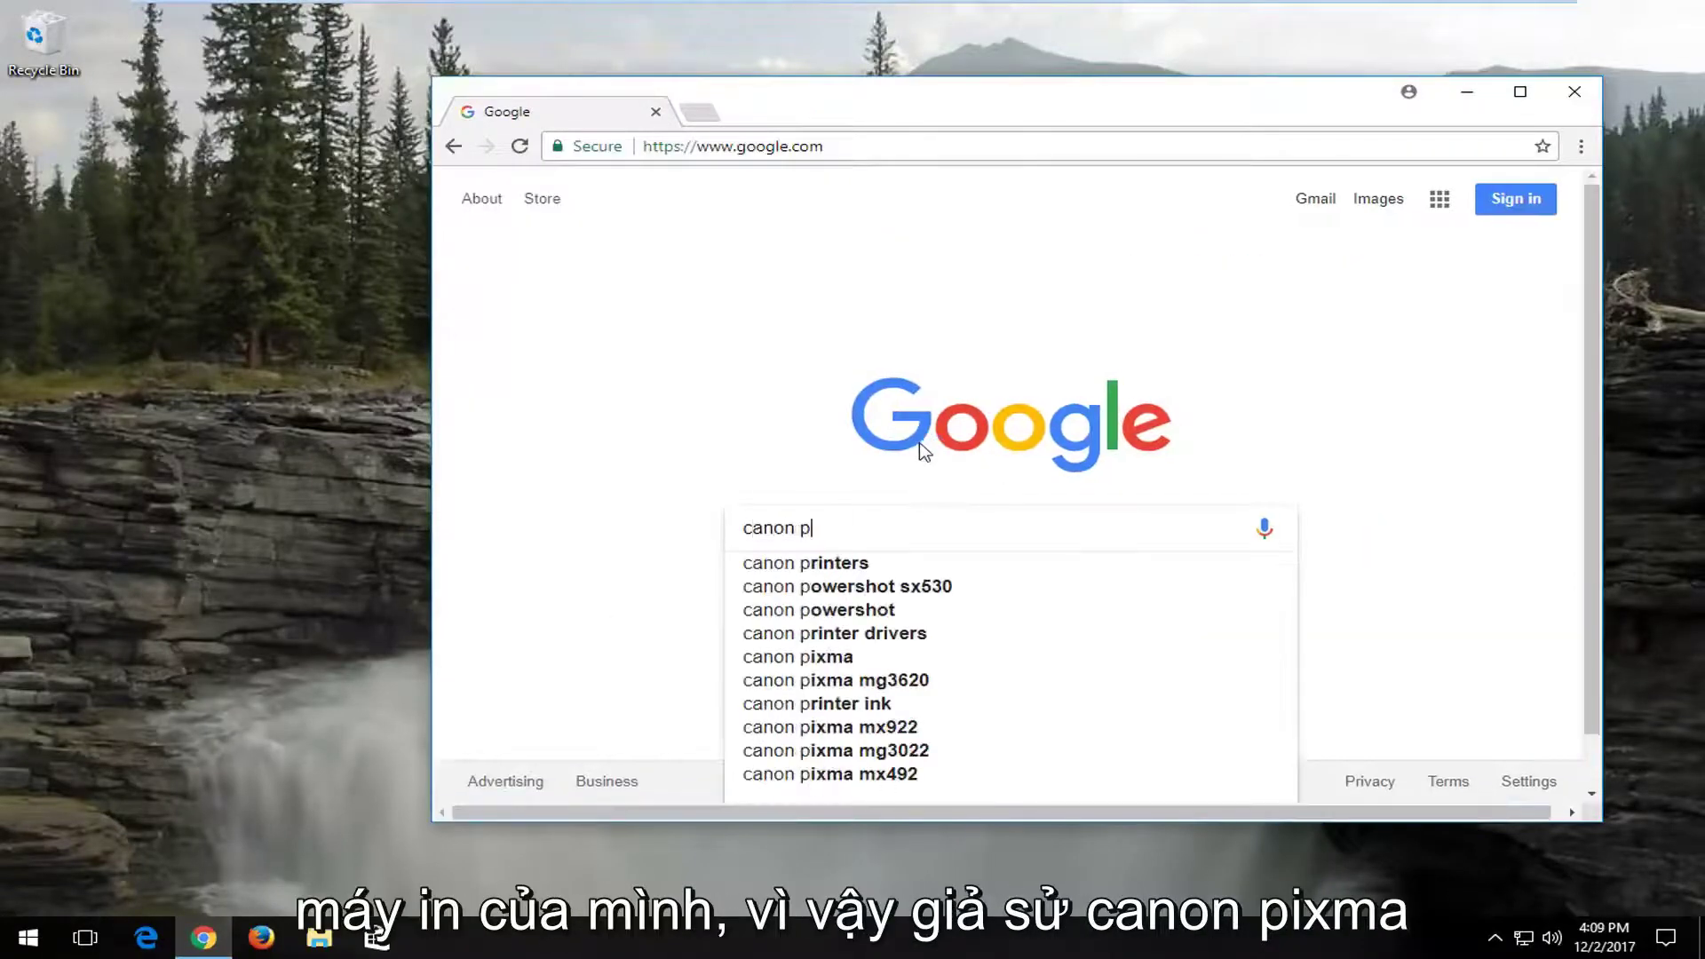
{"action": "type", "text": "ixma"}
{"action": "key", "text": "Down"}
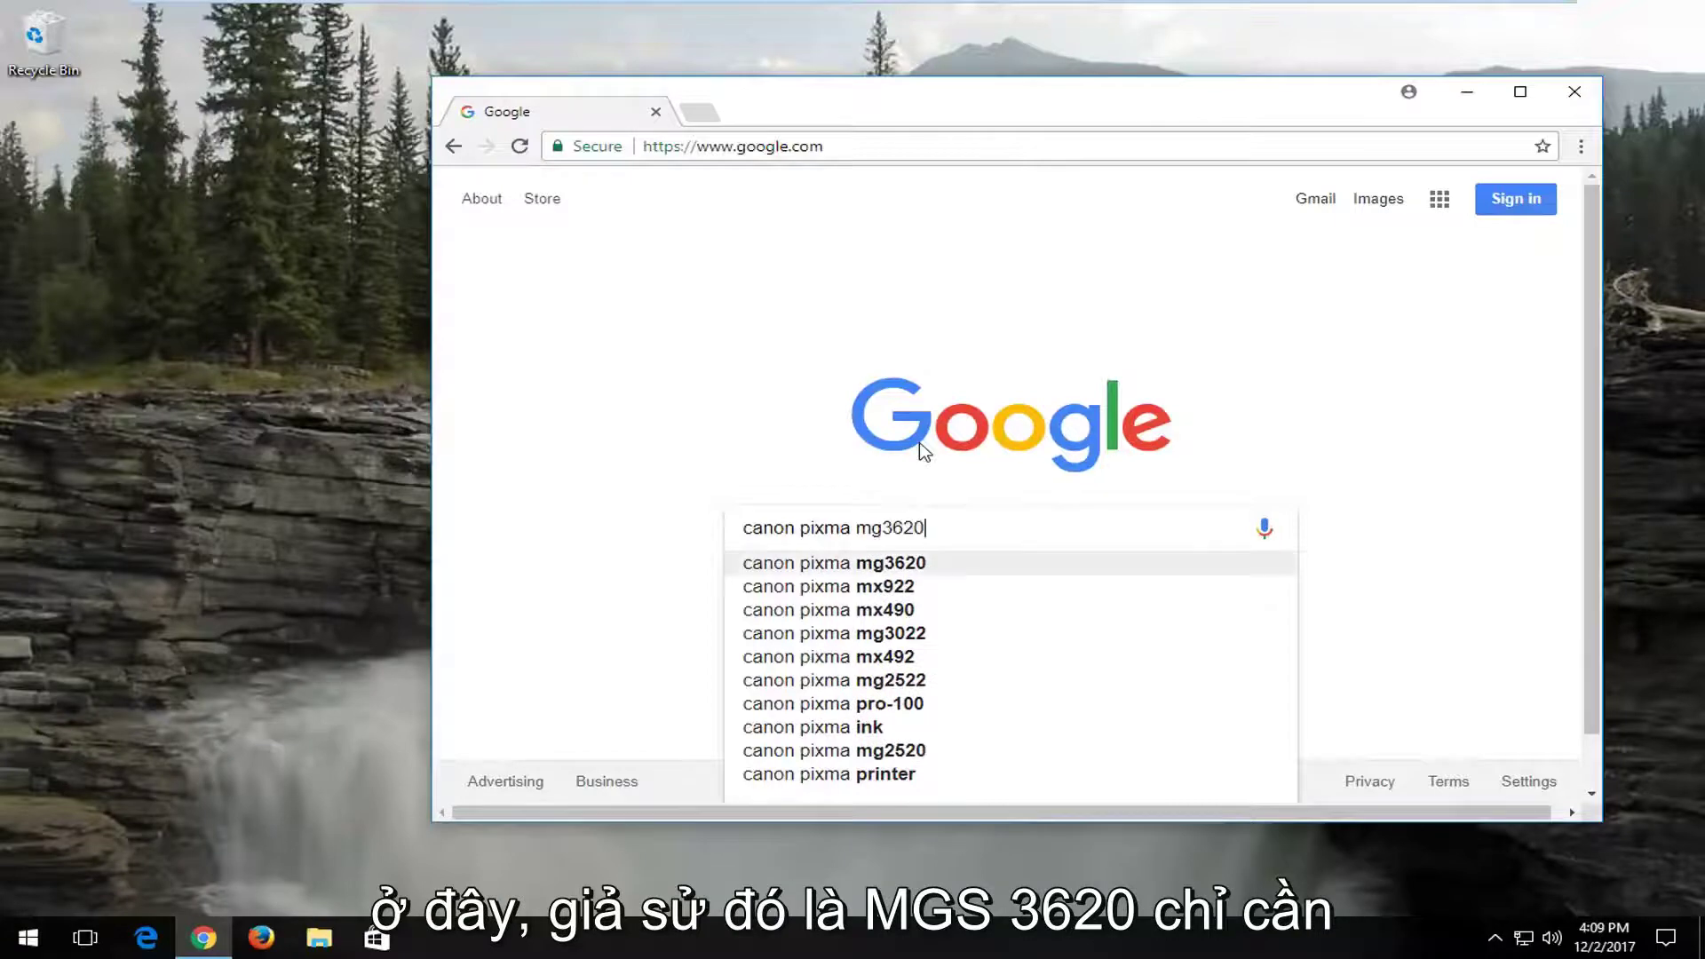
{"action": "key", "text": "Return"}
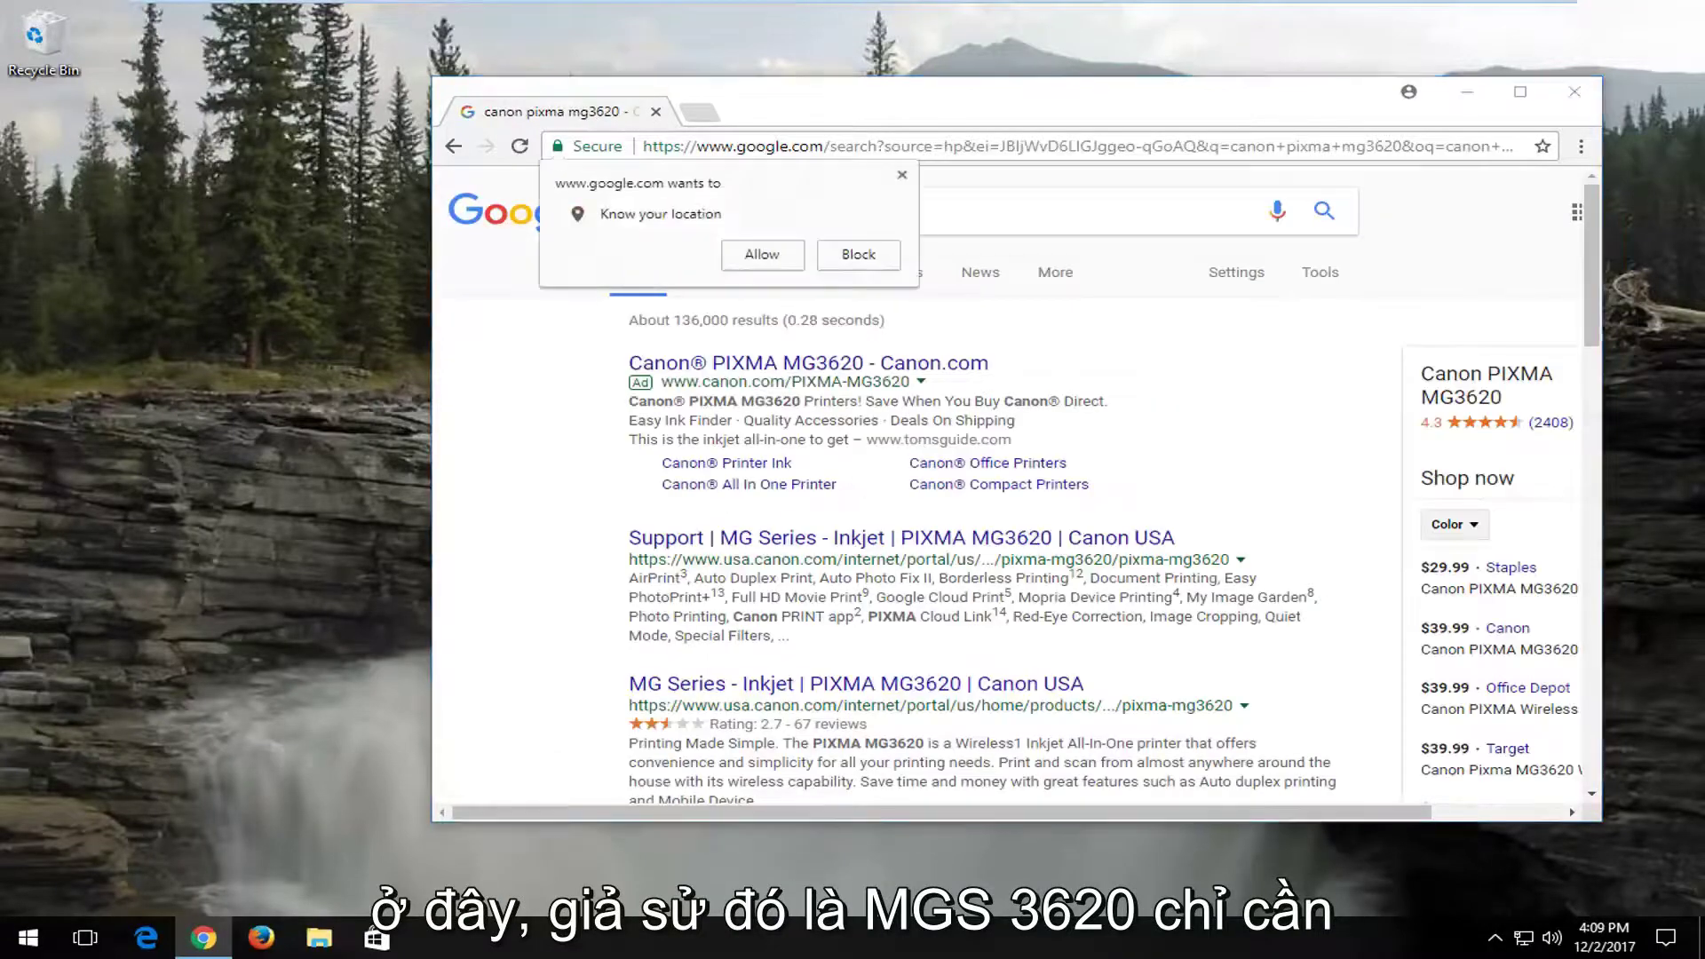
Step: Block the location prompt and open Canon's PIXMA MG3620 support page full-screen
{"action": "left_click", "coordinate": [898, 177]}
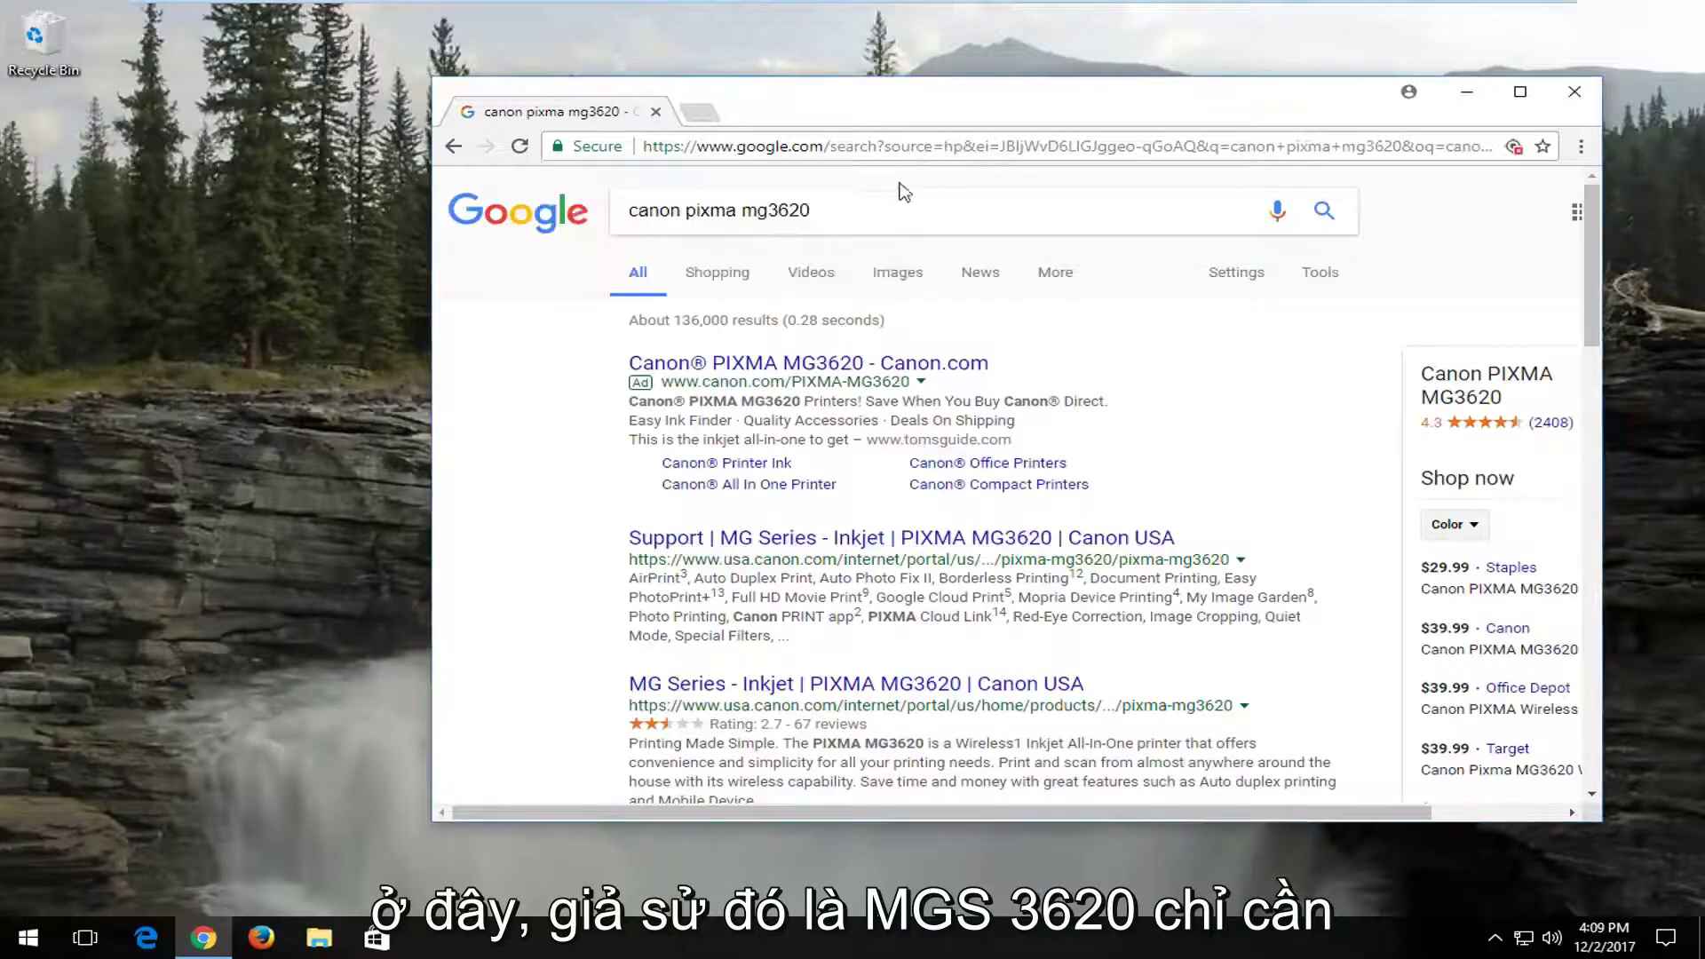
{"action": "left_click", "coordinate": [699, 555]}
{"action": "left_click", "coordinate": [1521, 94]}
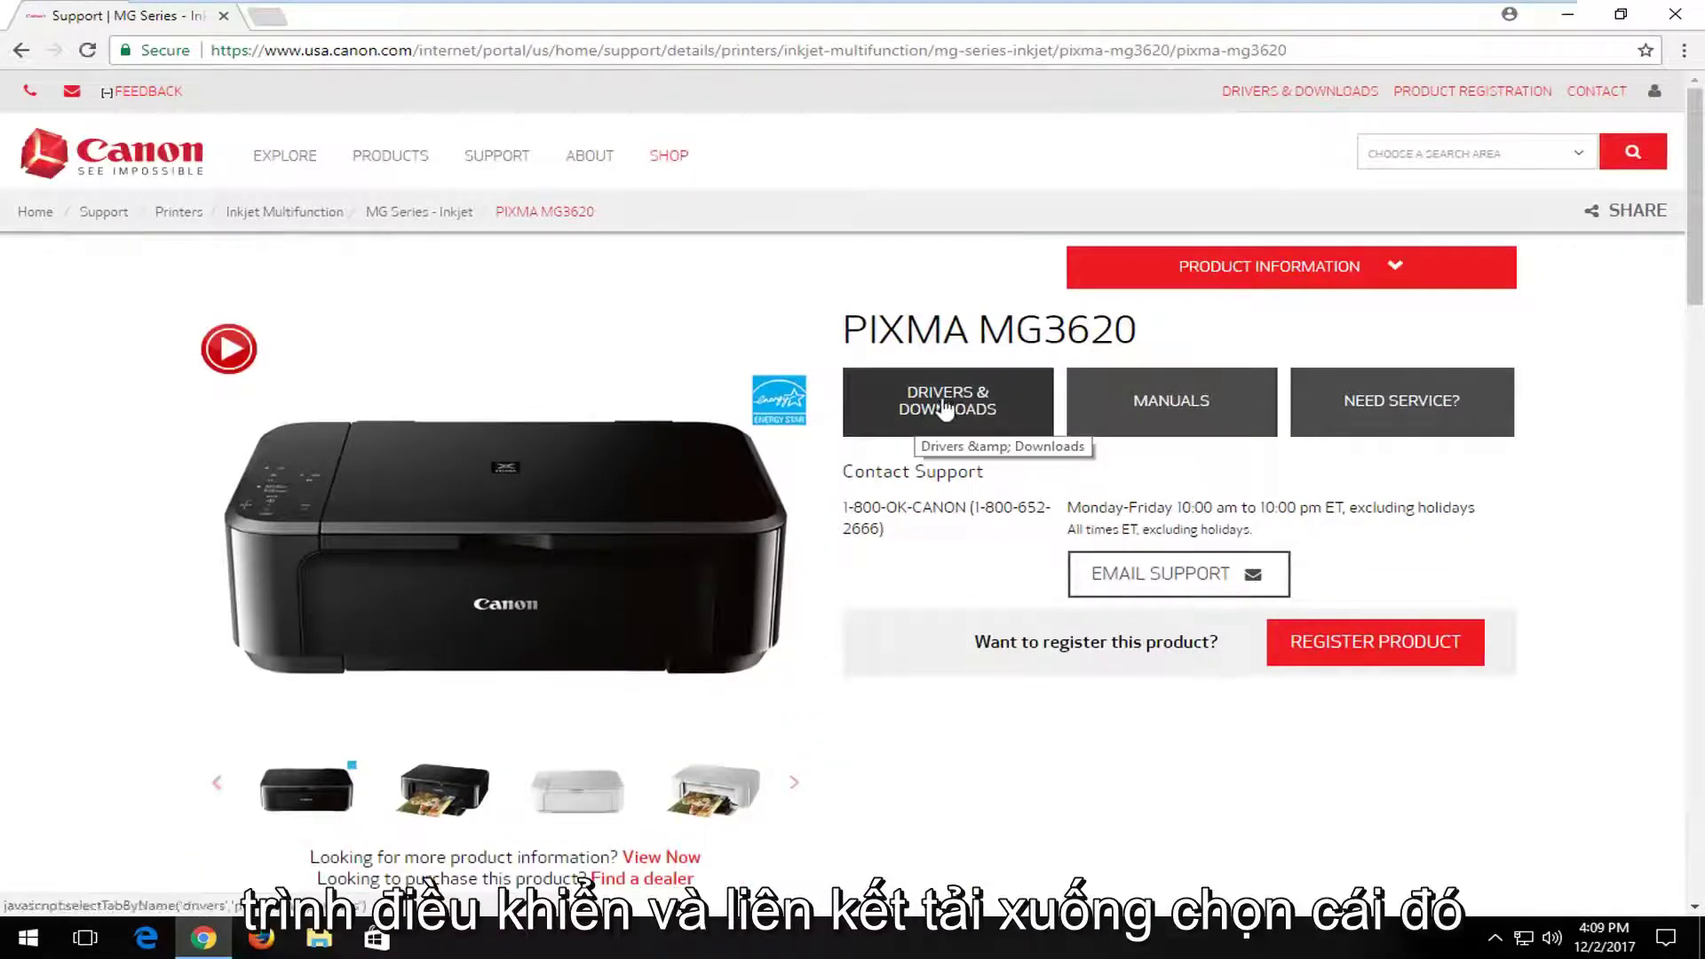
Step: Start downloading the MG3600 series Full Driver & Software Package, then close Chrome
{"action": "left_click", "coordinate": [952, 411]}
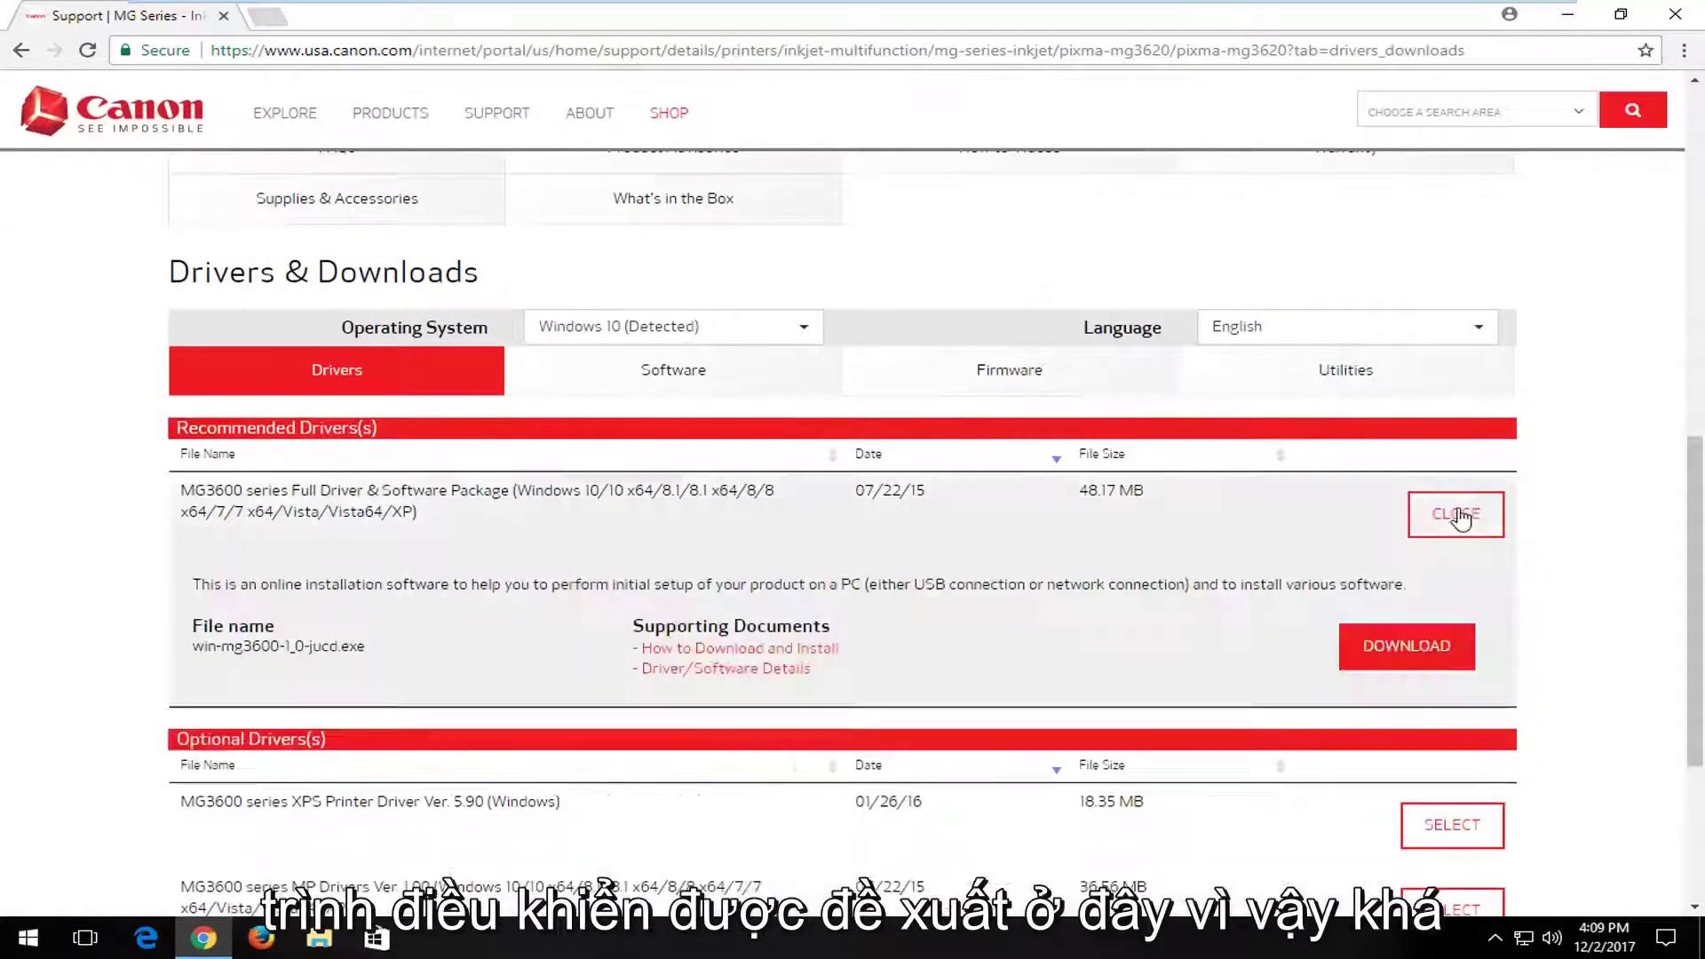
{"action": "left_click", "coordinate": [1400, 649]}
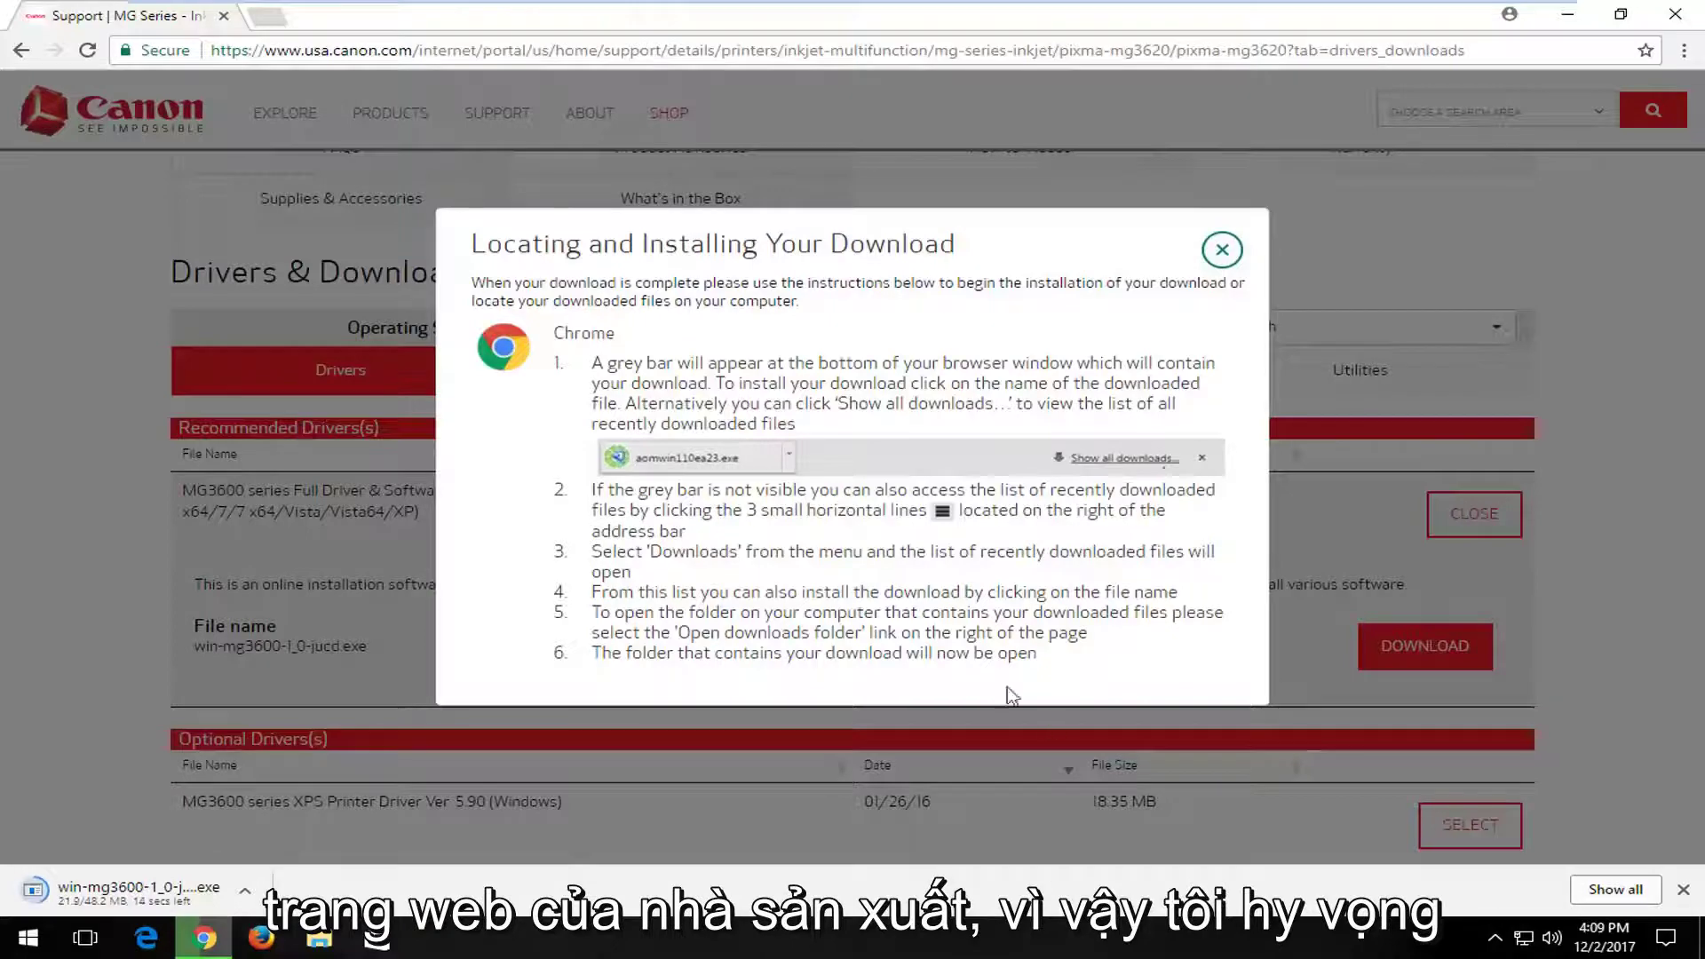
{"action": "left_click", "coordinate": [1675, 13]}
{"action": "left_click", "coordinate": [869, 185]}
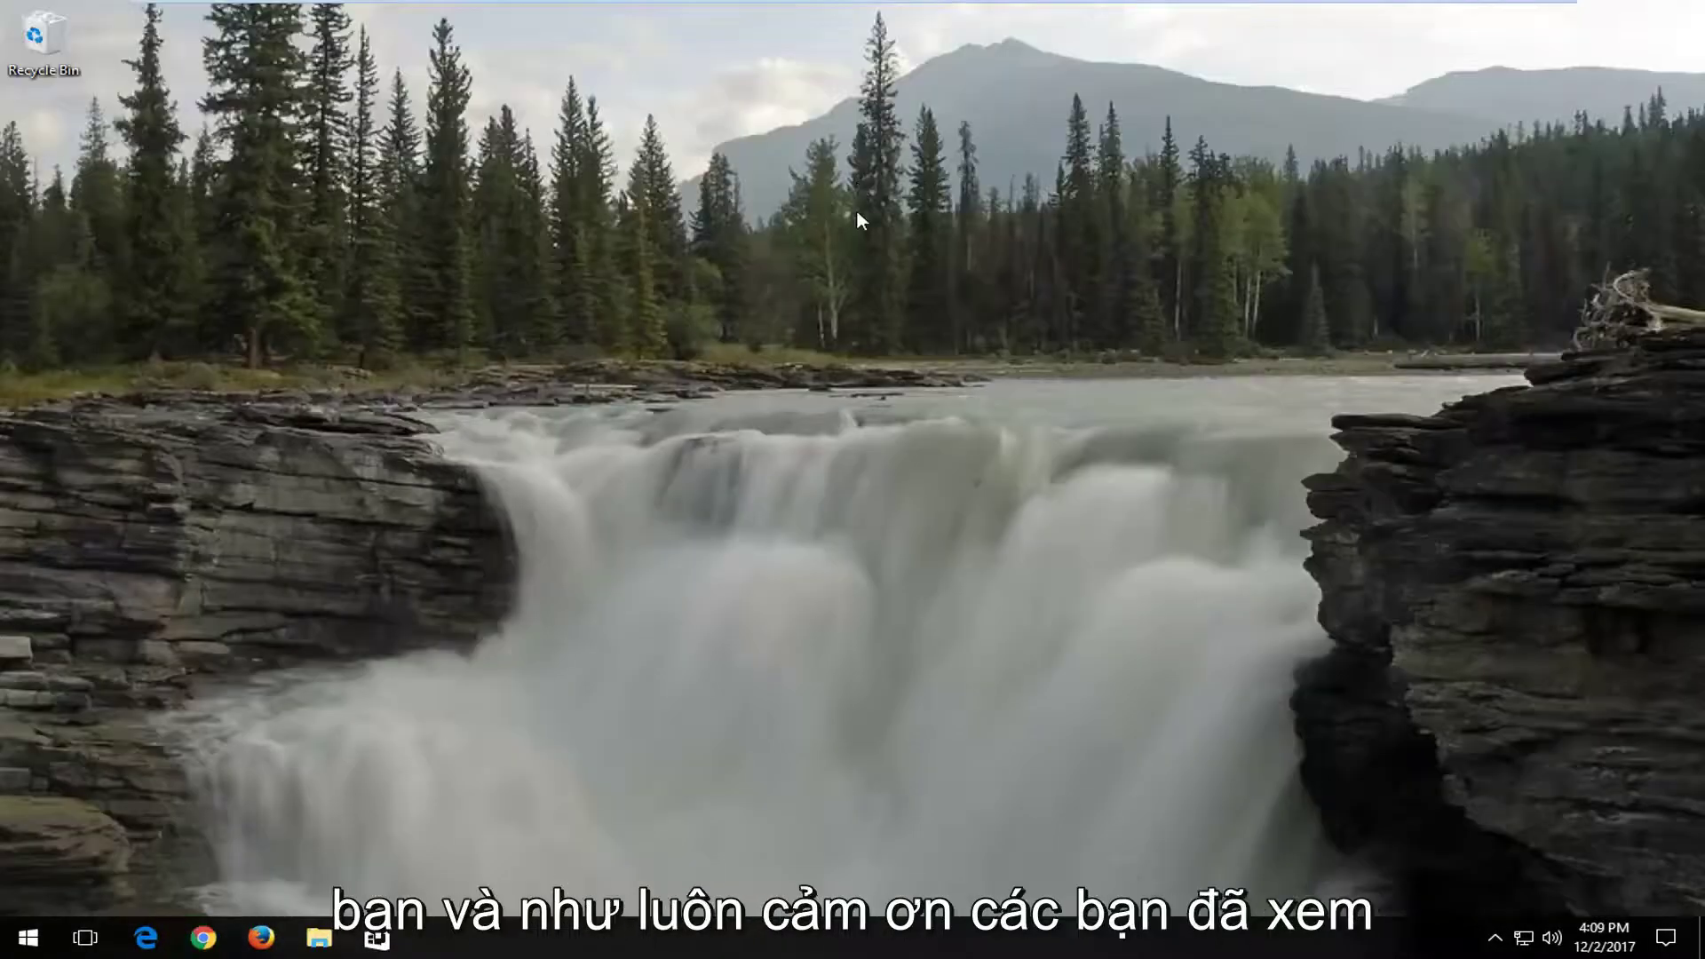